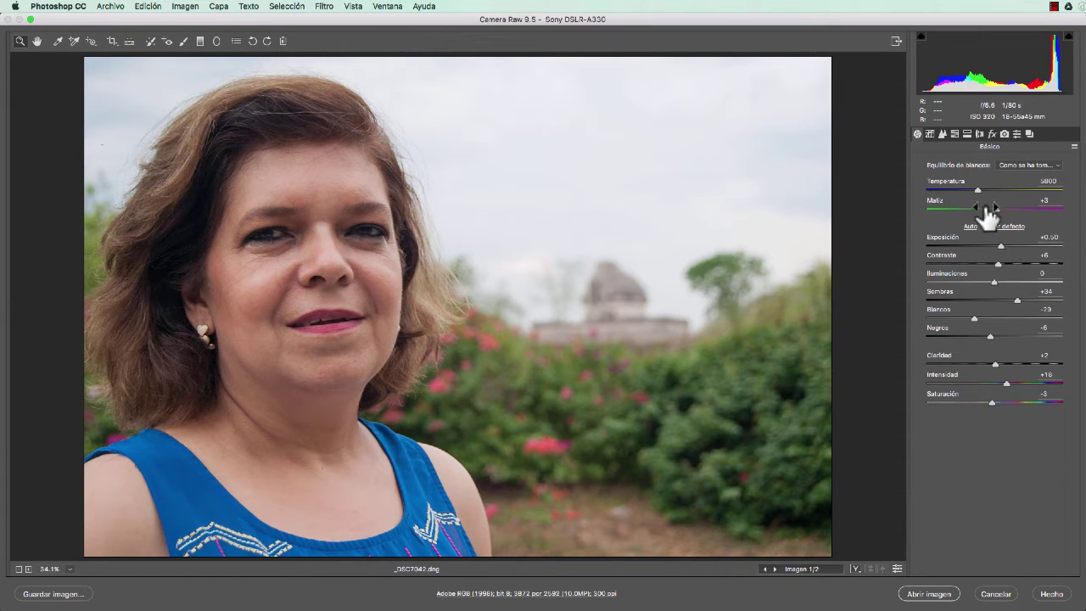
Step: Reset exposure, contrast, highlights, shadows (+34) and whites (−29) to 0
left_click(978, 190)
left_click(995, 207)
double_click(997, 242)
double_click(998, 263)
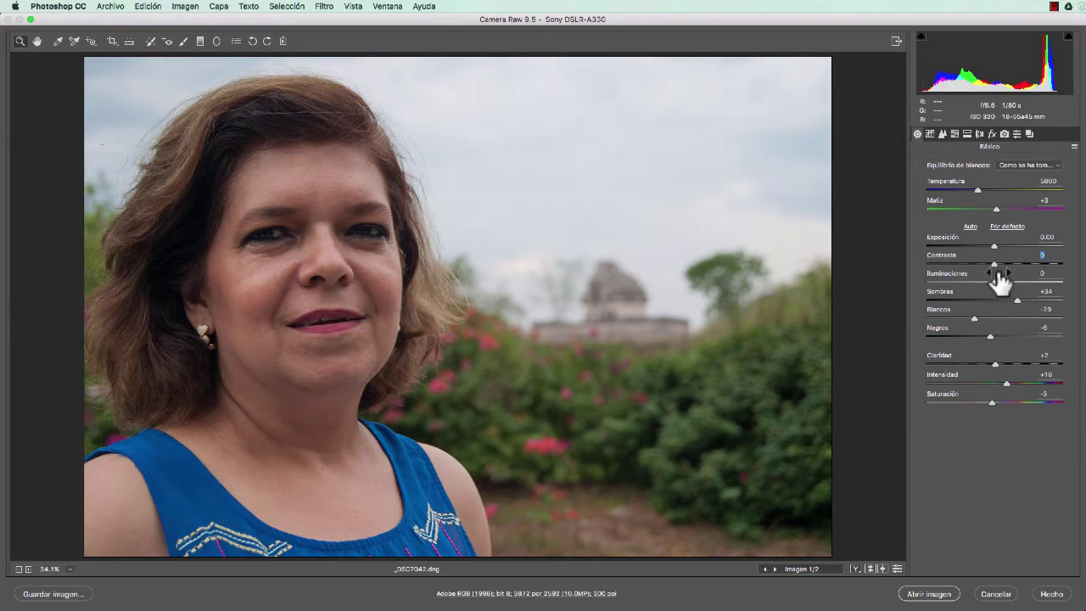
double_click(995, 282)
double_click(1017, 301)
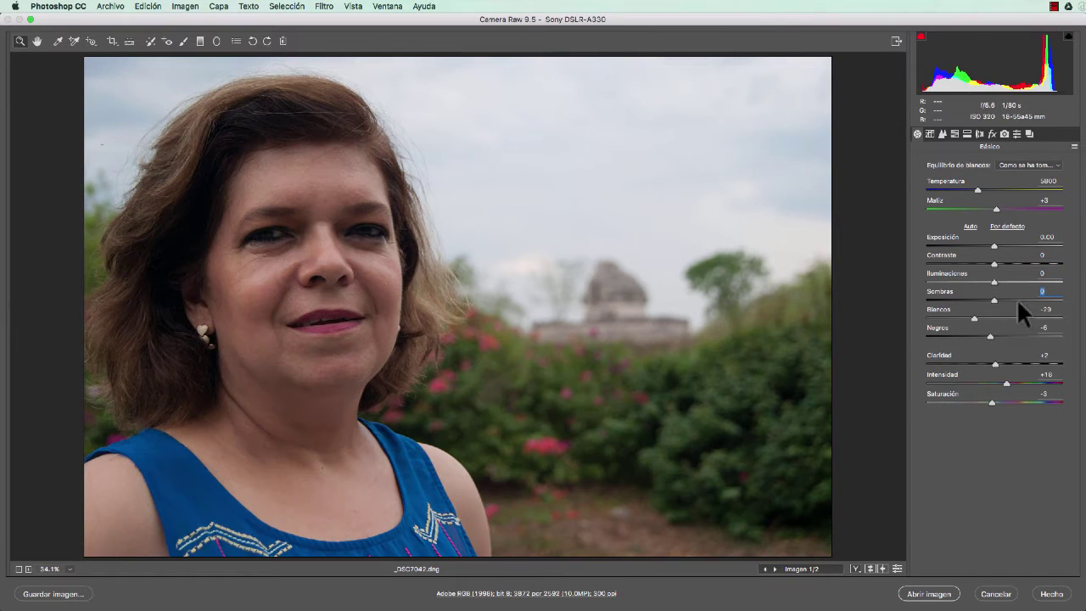
double_click(974, 316)
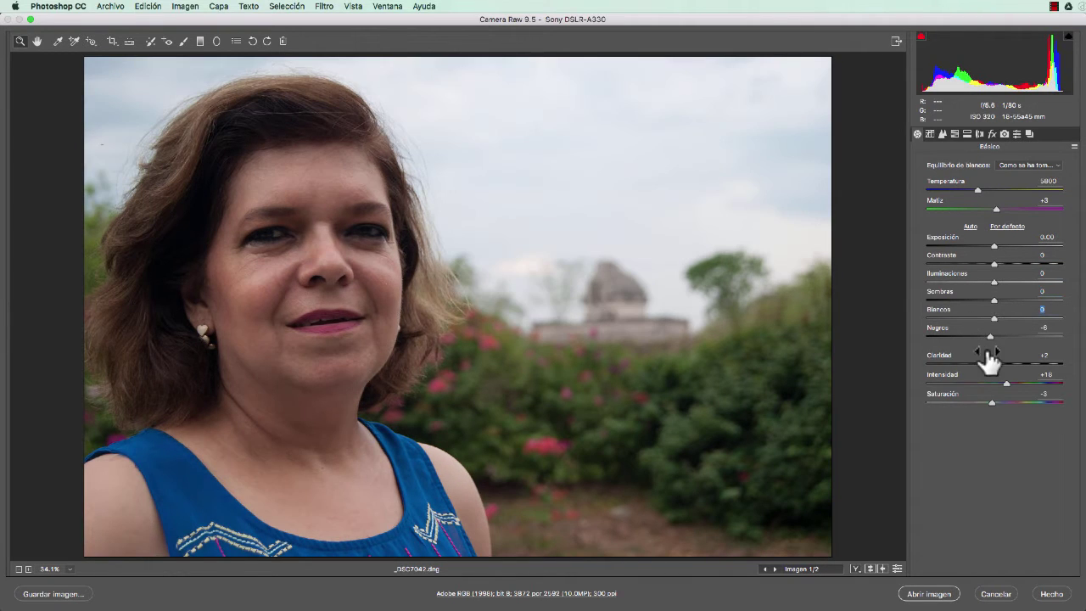
Step: Reset blacks (−6), clarity (+2), vibrance (+18) and saturation (−3) to 0
left_click(989, 336)
double_click(989, 336)
double_click(994, 362)
double_click(1004, 382)
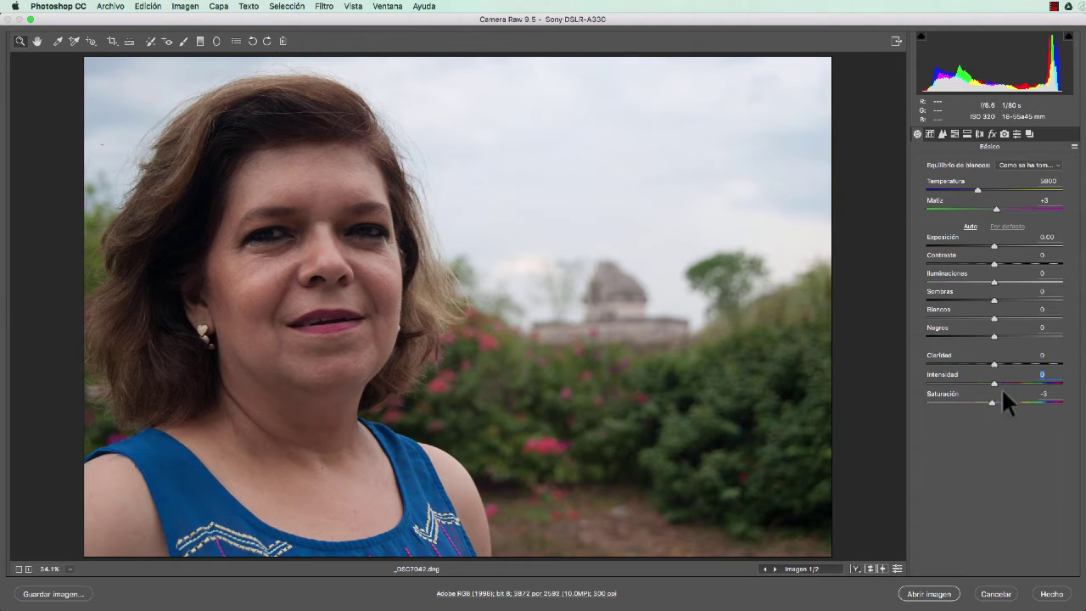
double_click(991, 401)
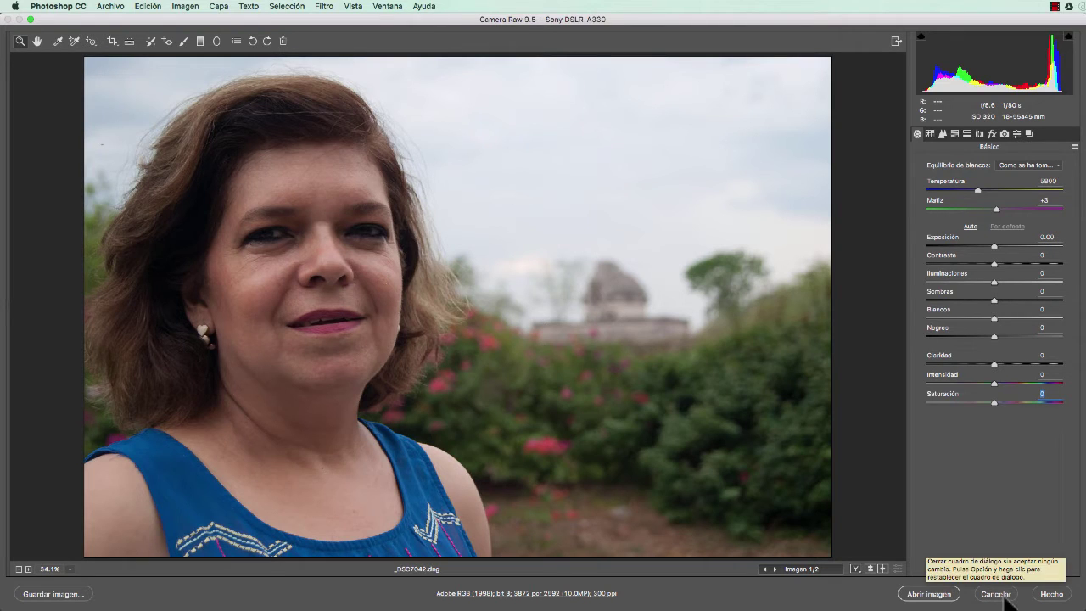
key("alt")
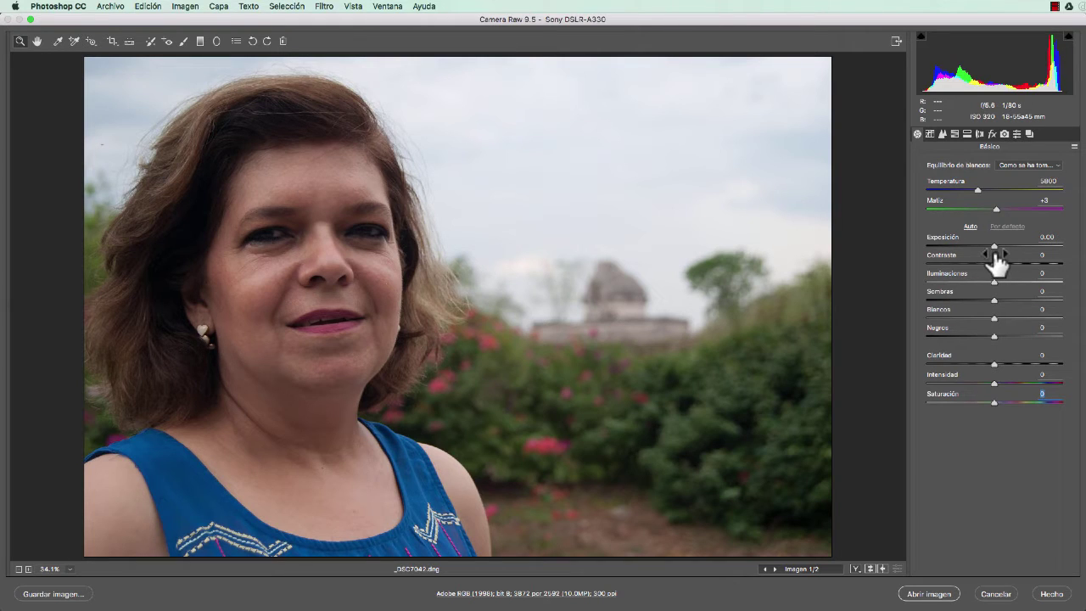
Step: Set exposure +0.60, contrast +33, shadows +33 and cool temperature to 5600
left_click_drag(994, 245, 1002, 244)
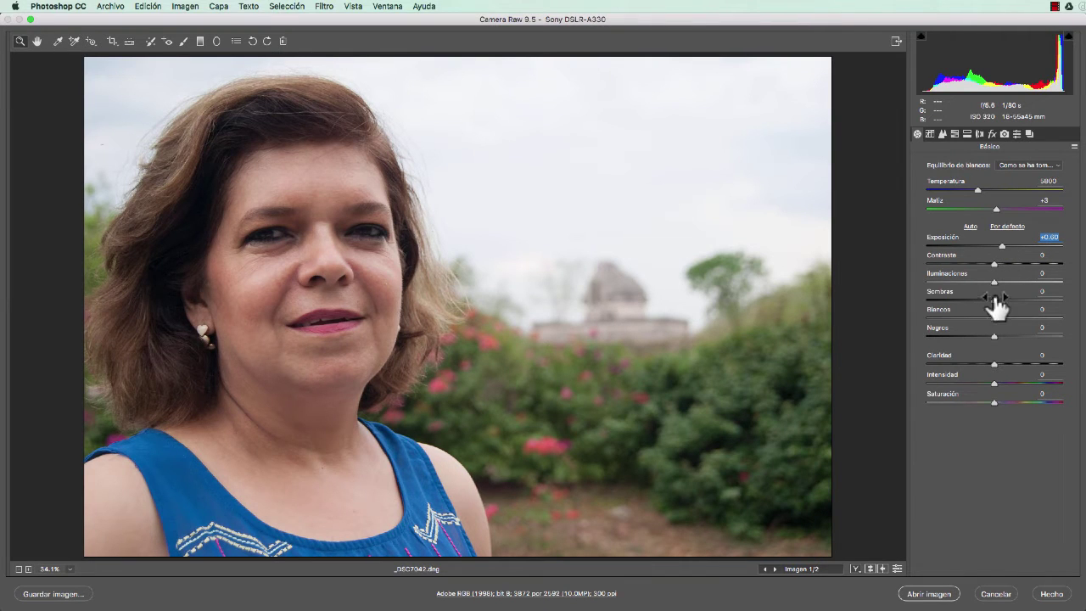
left_click_drag(993, 299, 1014, 300)
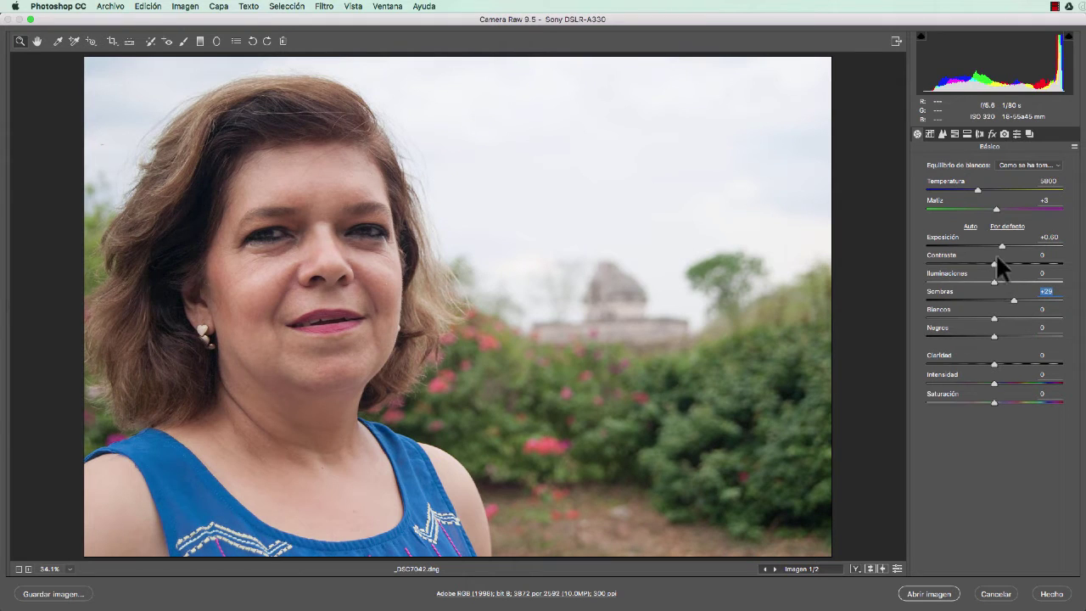
left_click_drag(992, 261, 1014, 261)
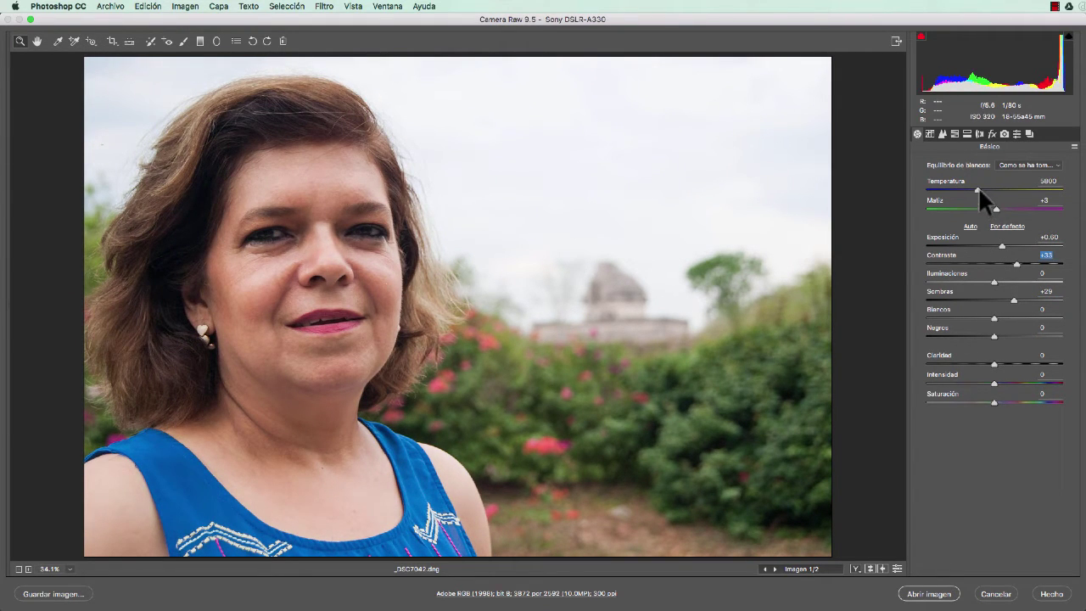
left_click_drag(978, 190, 974, 190)
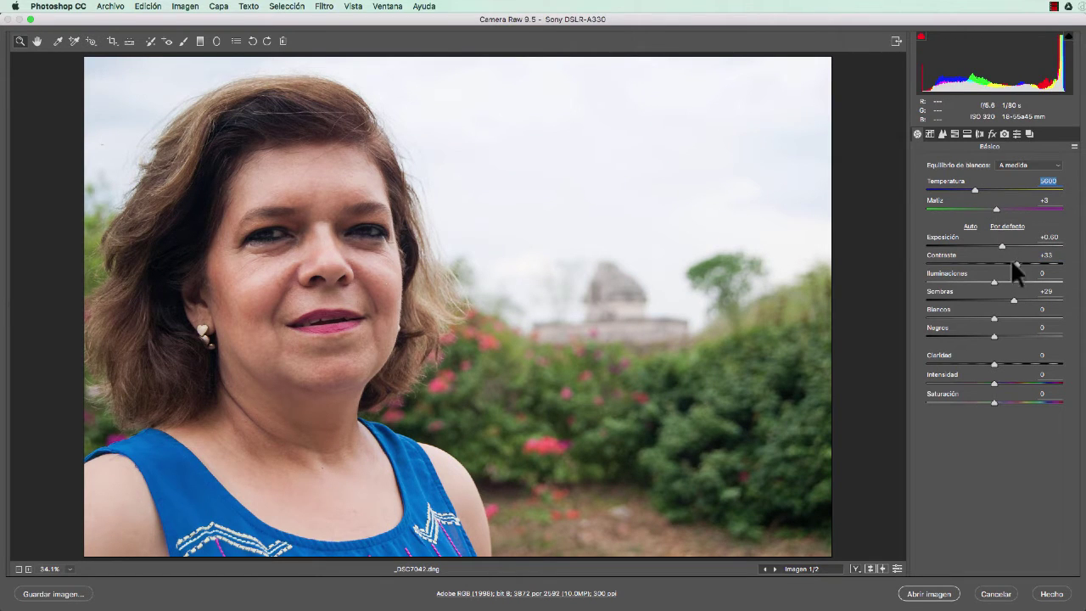
left_click_drag(1013, 298, 1018, 299)
key("Down")
key("Down")
key("Down")
Step: Show the Detail settings, leaving the sharpening amount at 150
left_click(942, 135)
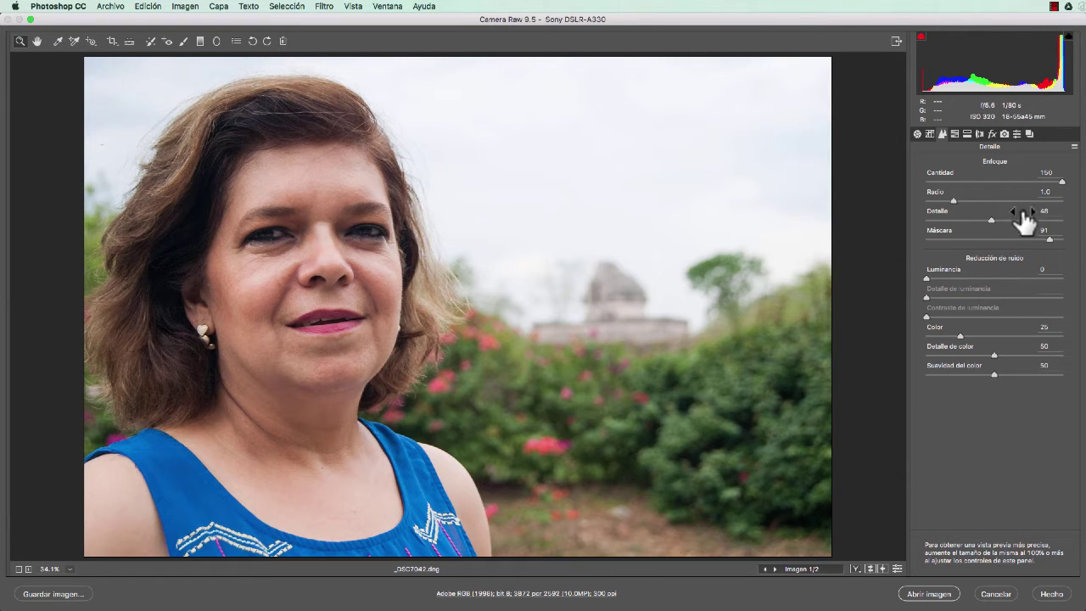
mouse_move(1062, 181)
left_mouse_down()
mouse_move(1003, 182)
mouse_move(1071, 193)
left_mouse_up()
left_click(1003, 174)
Step: Zoom in on the blurred background flowers and set color noise reduction to 0
left_click(525, 406)
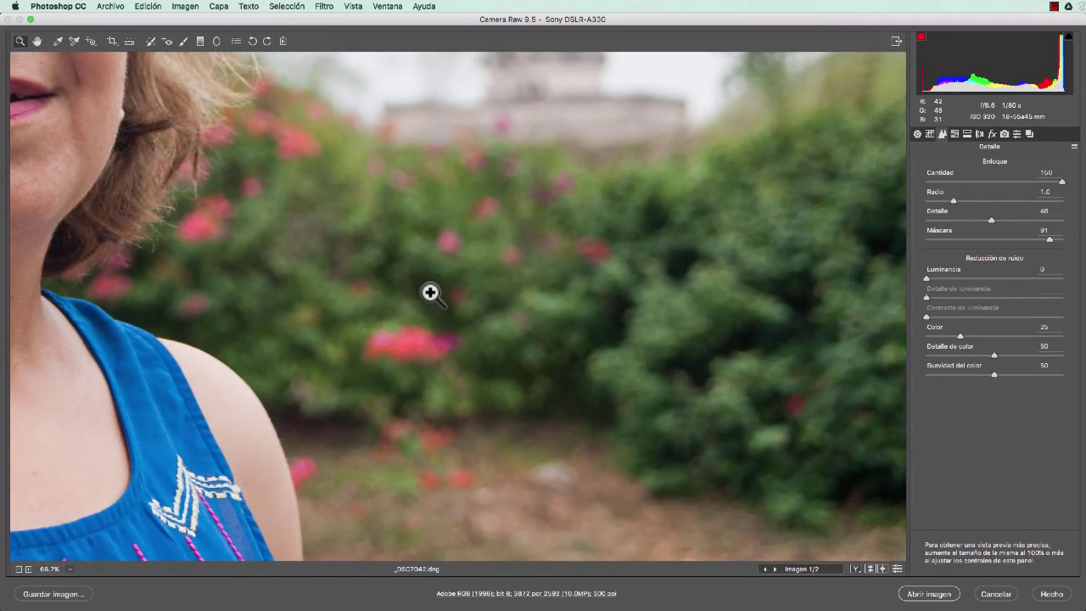
left_click(432, 291)
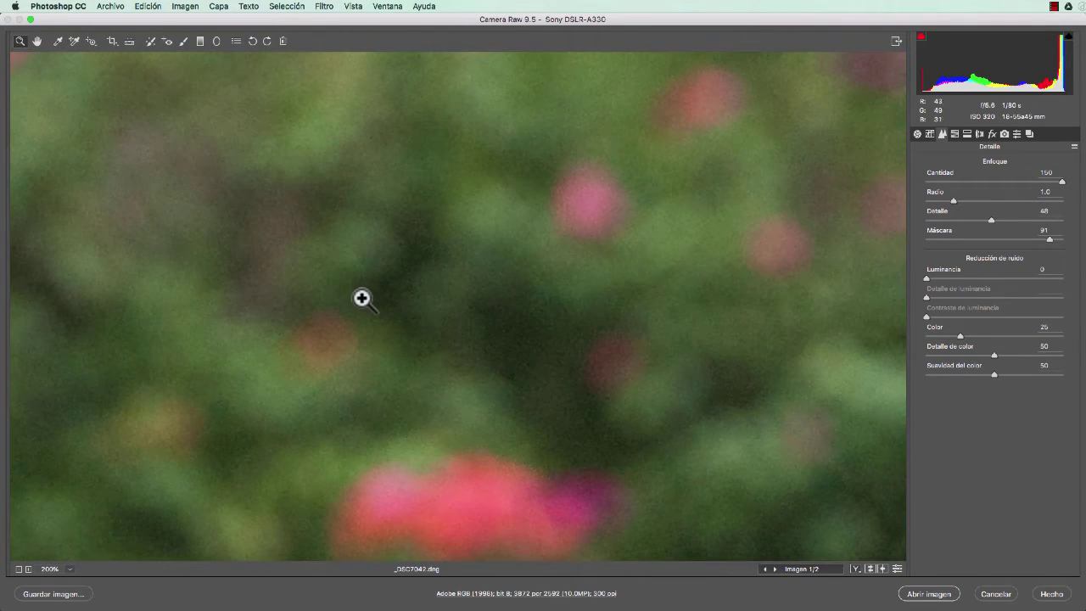
left_click(360, 295)
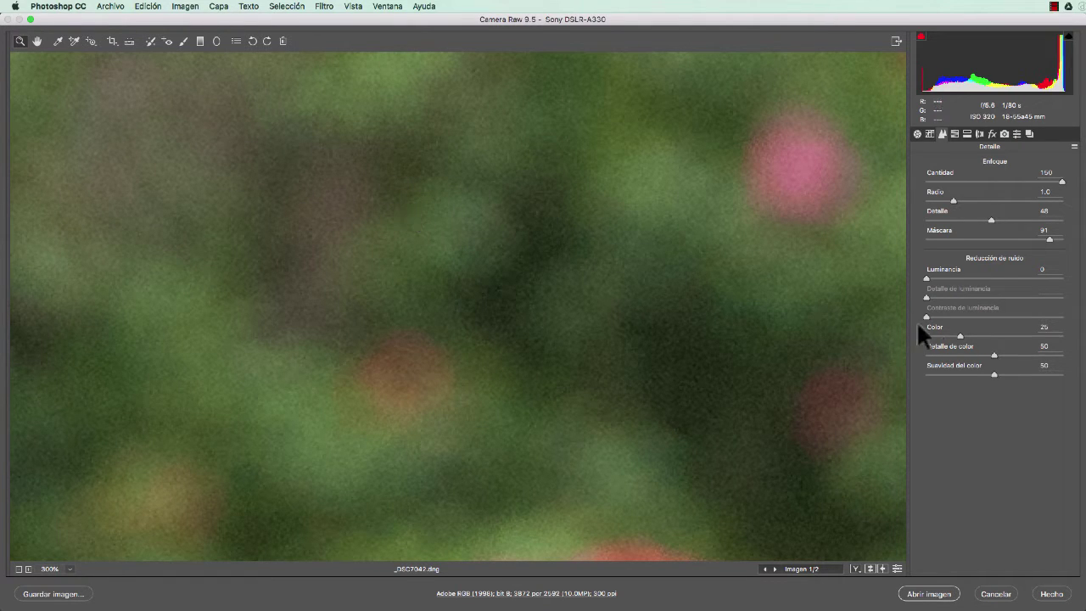
left_click_drag(960, 336, 925, 336)
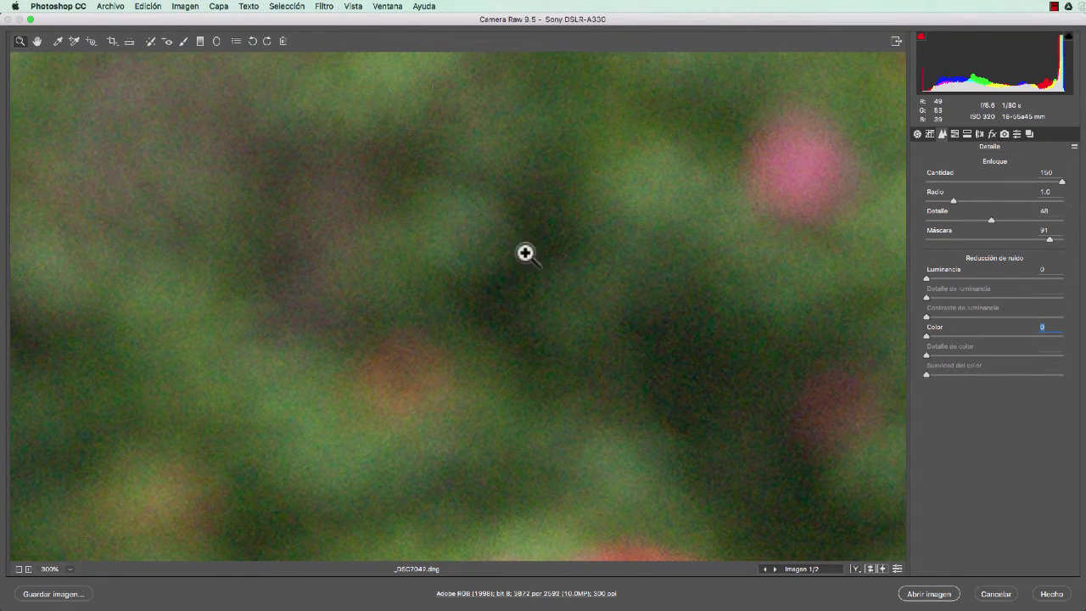
Step: Settle luminance noise reduction near 87 after comparing it at 0 and maximum
left_click_drag(927, 278, 975, 280)
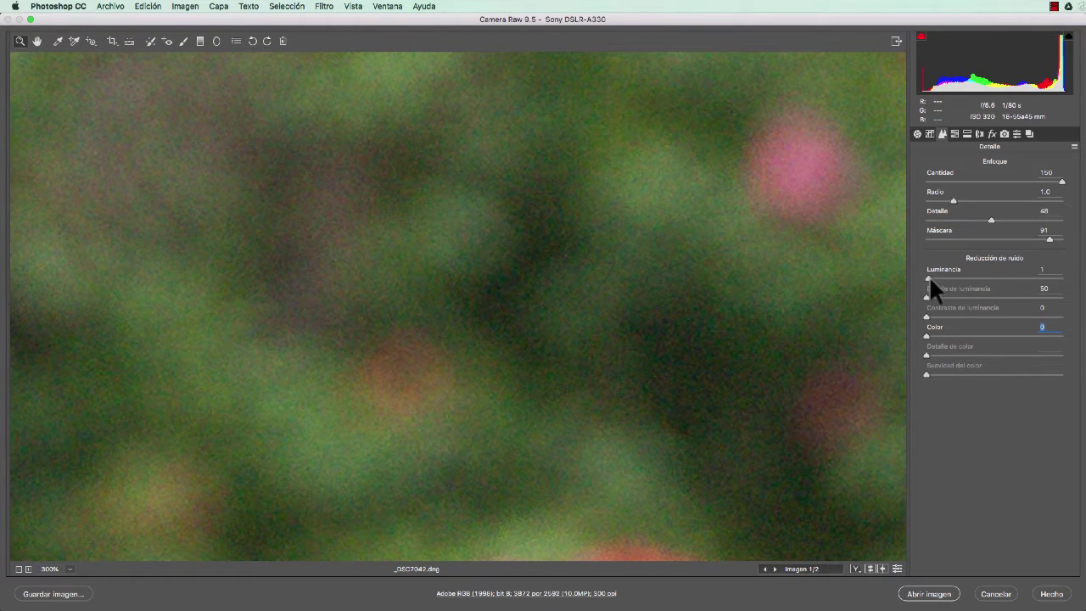
left_click(977, 279)
left_click_drag(1032, 275, 1079, 279)
left_click_drag(1062, 278, 883, 274)
mouse_move(1062, 280)
left_mouse_down()
mouse_move(905, 276)
mouse_move(977, 280)
left_mouse_up()
left_click_drag(1002, 278, 1050, 279)
Step: Set luminance detail to 5 and luminance contrast to 45
left_click_drag(990, 292, 897, 293)
mouse_move(925, 294)
left_mouse_down()
mouse_move(1037, 294)
mouse_move(1081, 307)
left_mouse_up()
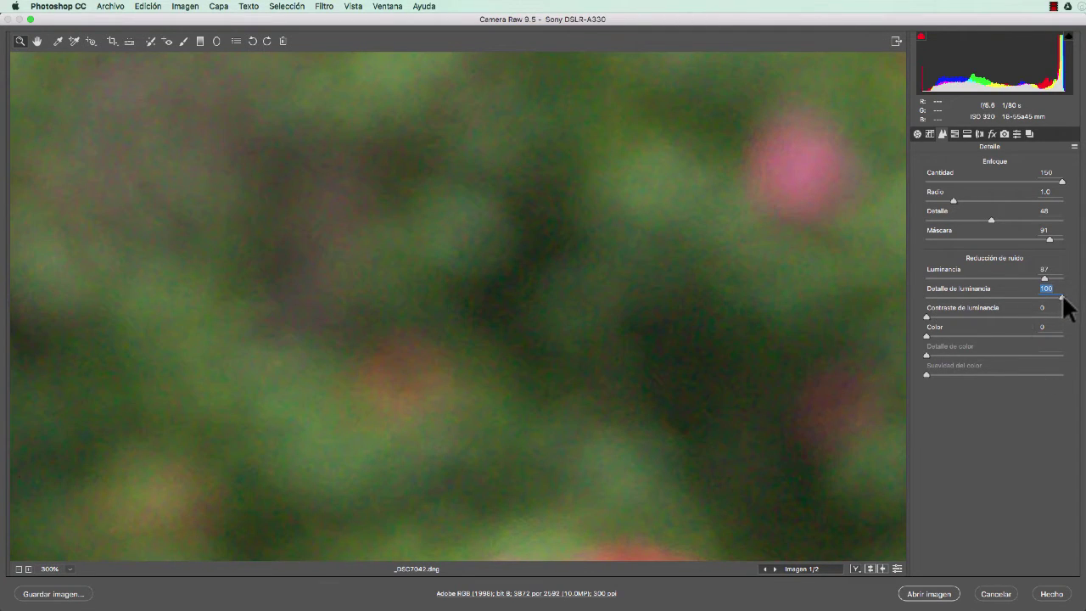
left_click_drag(1062, 298, 937, 298)
mouse_move(950, 317)
left_mouse_down()
mouse_move(1072, 319)
mouse_move(994, 316)
left_mouse_up()
key("Tab")
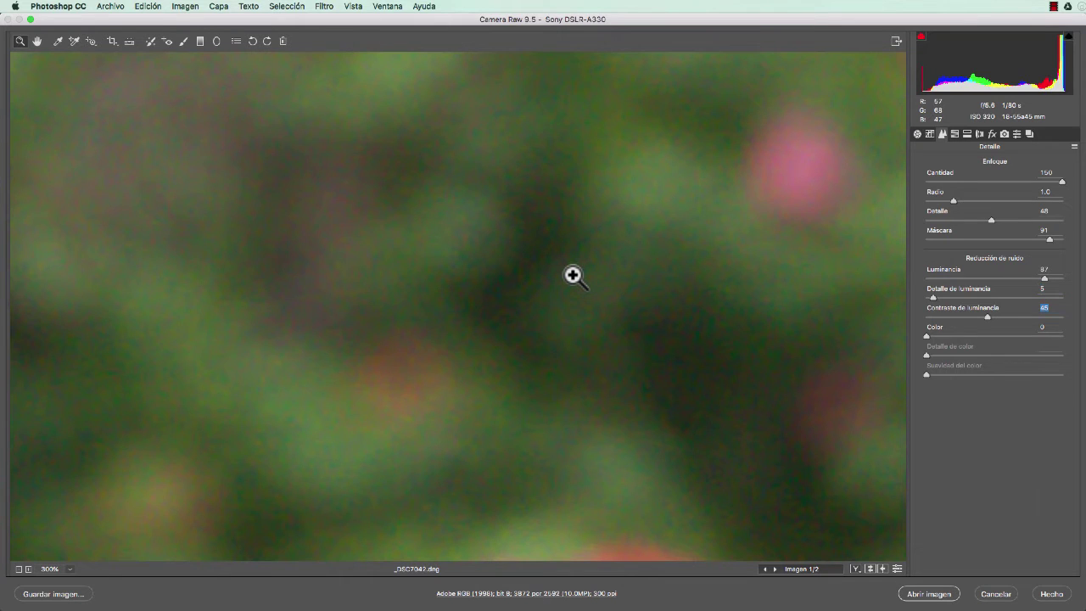
Step: Frame the face, set luminance contrast to 0 and luminance noise reduction to 54
left_click(573, 275, "alt")
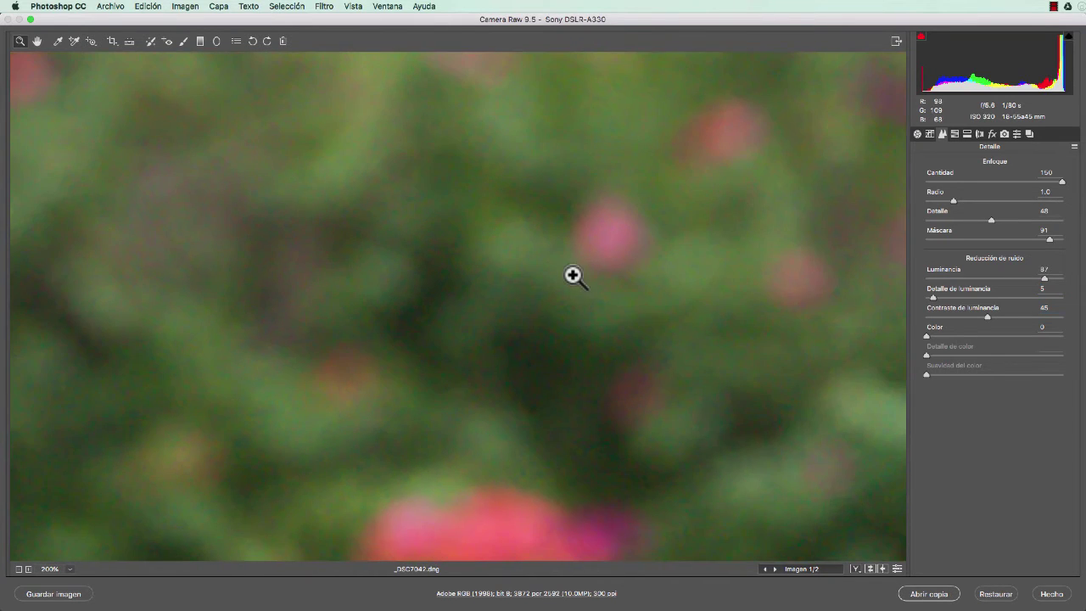
mouse_move(400, 245)
left_mouse_down()
mouse_move(782, 358)
mouse_move(669, 381)
left_mouse_up()
left_click_drag(650, 262, 715, 269)
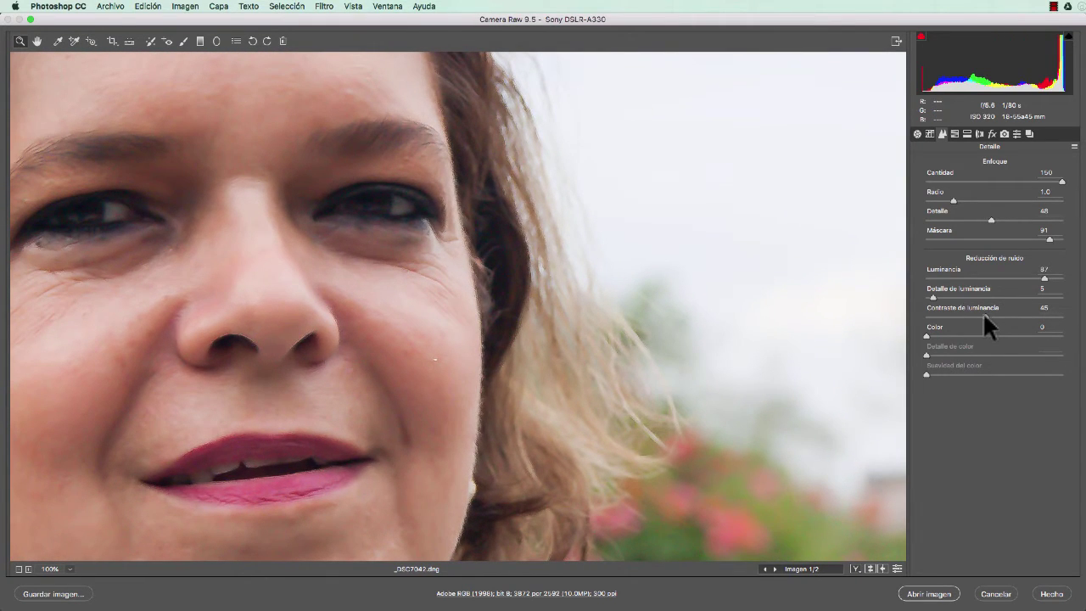
left_click_drag(983, 312, 897, 309)
left_click_drag(1045, 279, 1083, 290)
mouse_move(1054, 280)
left_mouse_down()
mouse_move(887, 278)
mouse_move(1061, 280)
left_mouse_up()
left_click_drag(1080, 289, 1055, 273)
left_click_drag(1002, 278, 998, 277)
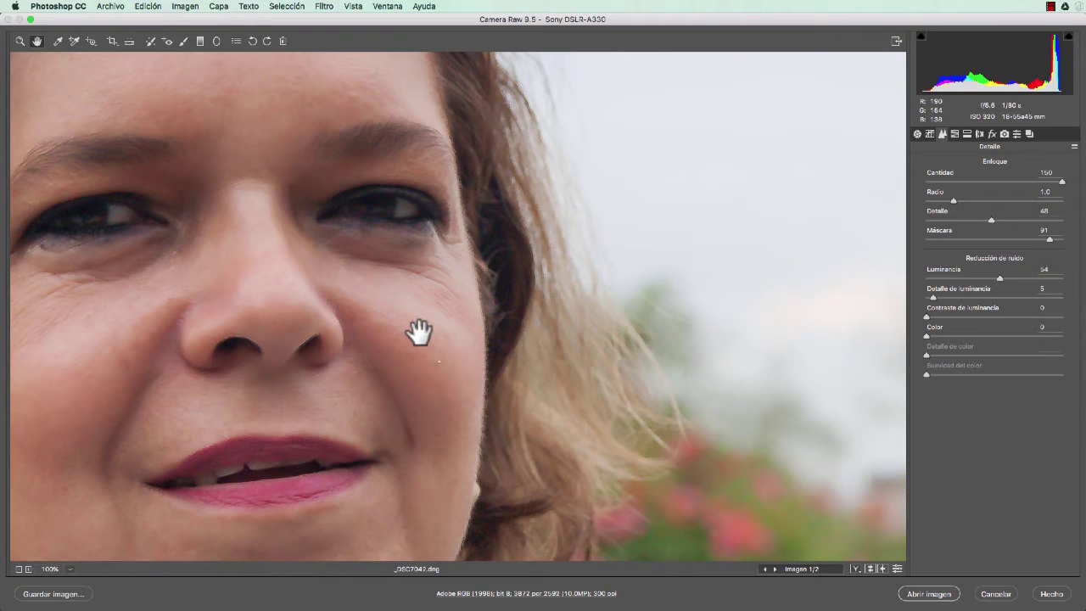
Step: Set luminance detail to 10 while inspecting the forehead and hair
left_click_drag(420, 332, 729, 334)
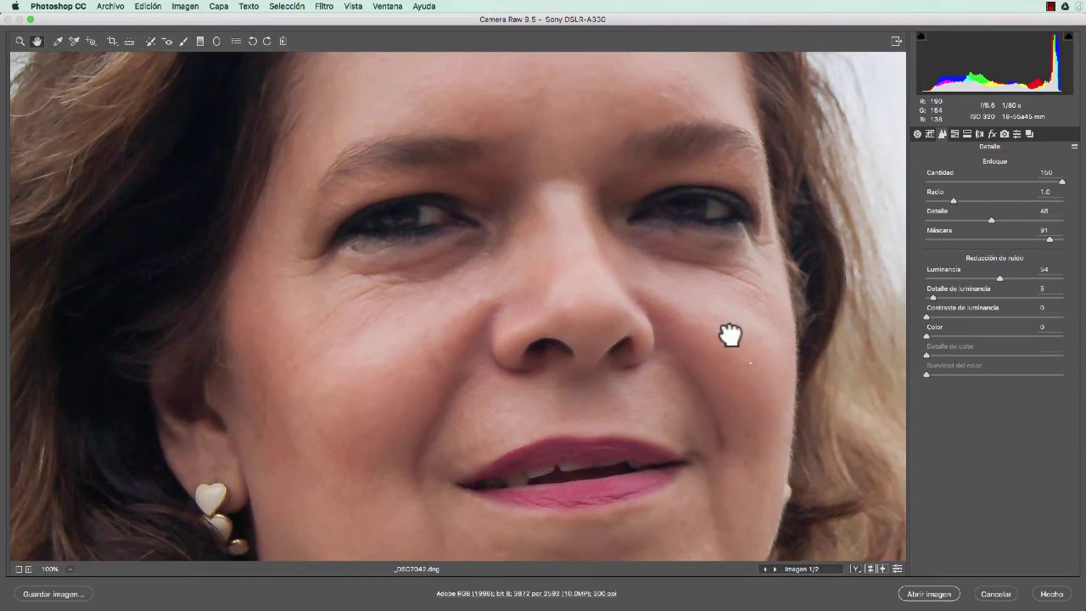
mouse_move(412, 266)
left_mouse_down()
mouse_move(485, 296)
mouse_move(492, 317)
left_mouse_up()
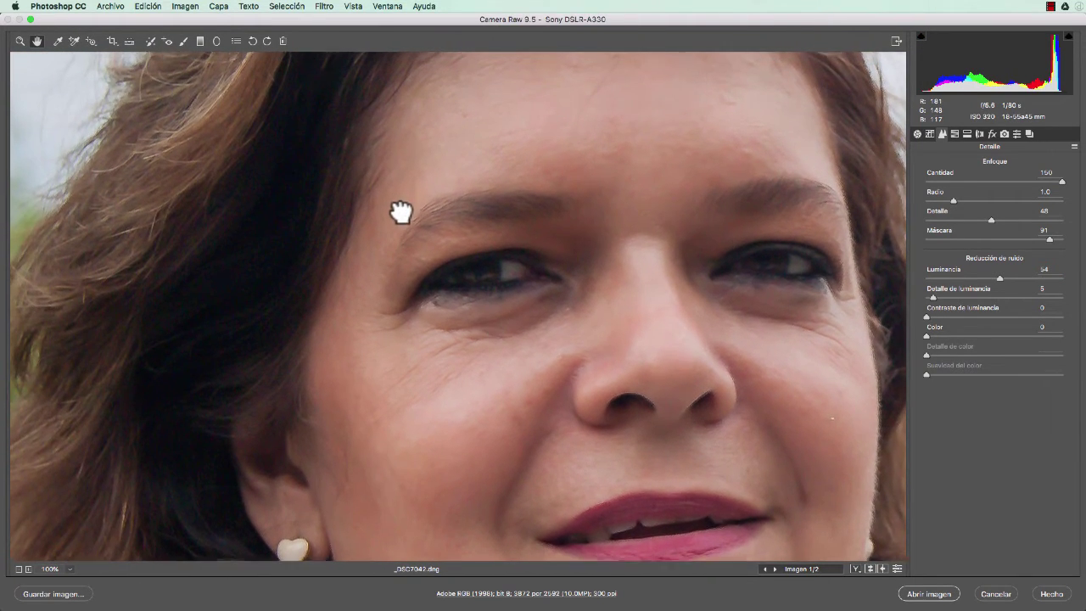
left_click_drag(401, 213, 381, 252)
left_click_drag(310, 133, 308, 196)
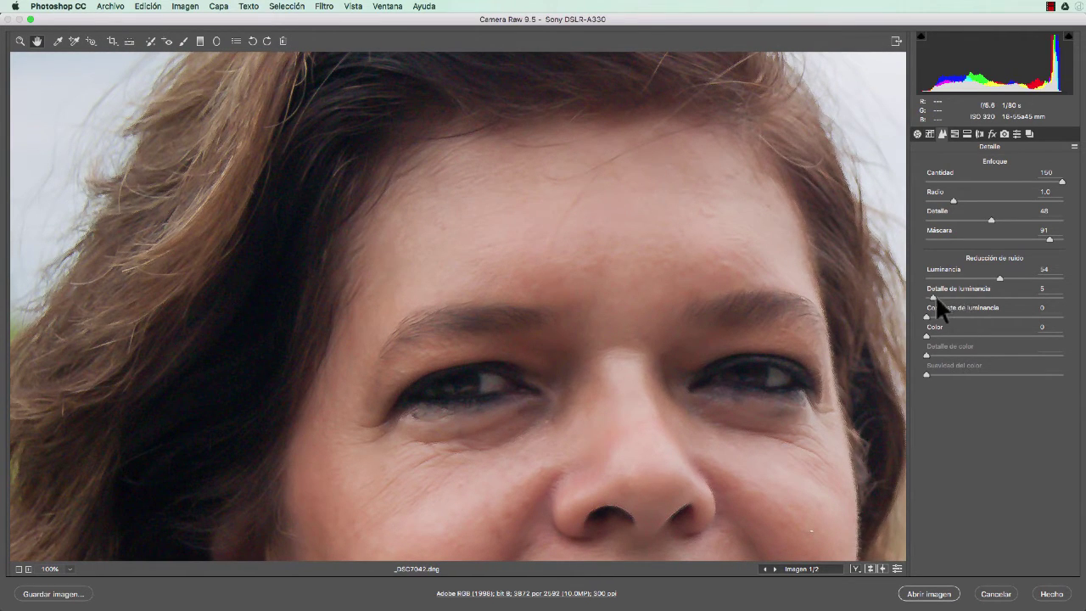
mouse_move(932, 296)
left_mouse_down()
mouse_move(943, 297)
mouse_move(938, 316)
left_mouse_up()
scroll(603, 230, "right", 5)
scroll(603, 230, "down", 3)
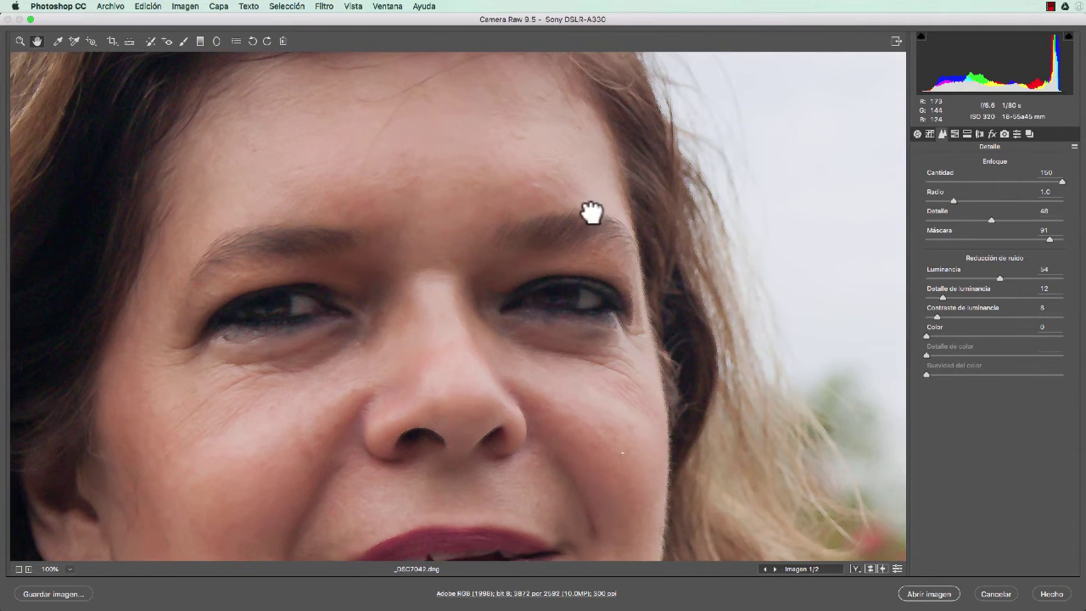
scroll(589, 213, "down", 2)
scroll(572, 195, "right", 3)
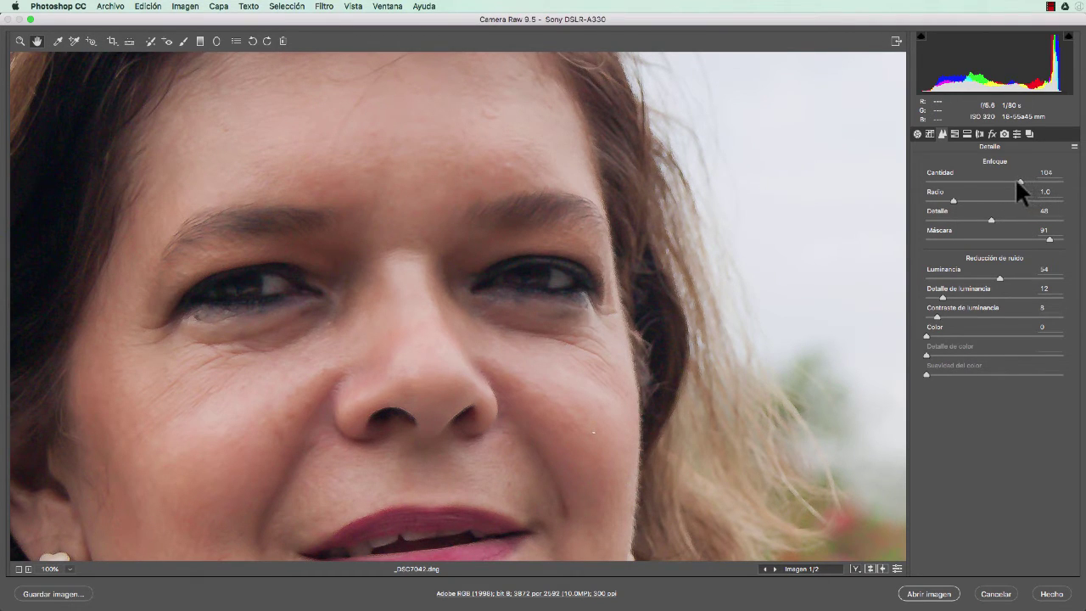
Step: Set sharpening to amount 73, radius 1.2, detail 41 and masking 87
left_click_drag(999, 179, 990, 180)
left_click(964, 201)
left_click_drag(991, 219, 982, 219)
left_click_drag(1050, 240, 1044, 240)
left_click_drag(788, 313, 710, 150)
mouse_move(718, 382)
left_mouse_down()
mouse_move(718, 293)
mouse_move(521, 151)
left_mouse_up()
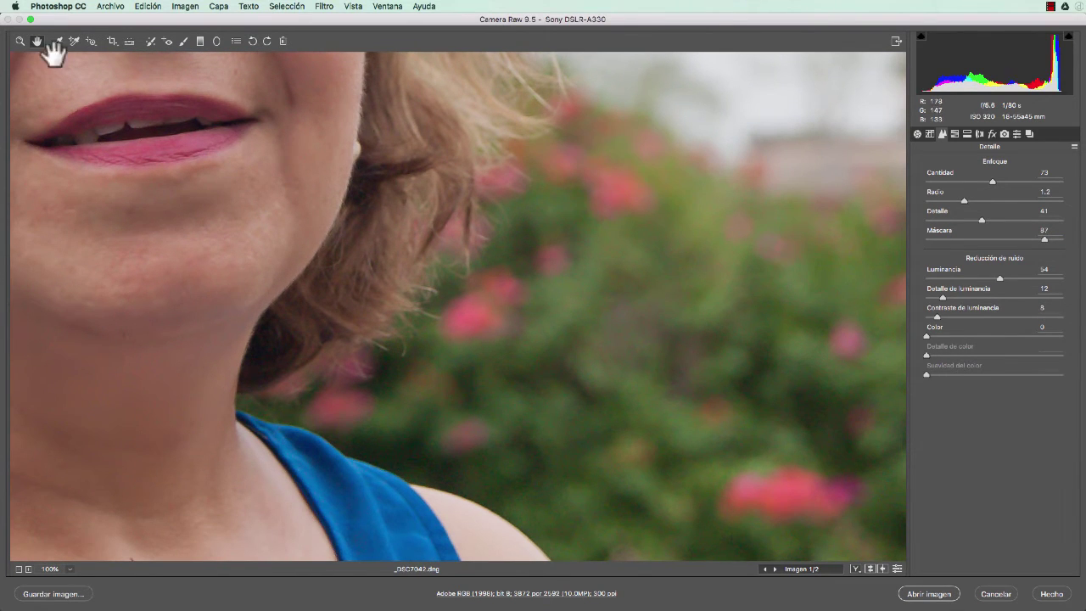
left_click(20, 41)
Step: Zoom into the flower background and set color noise reduction to 33
left_click(638, 296)
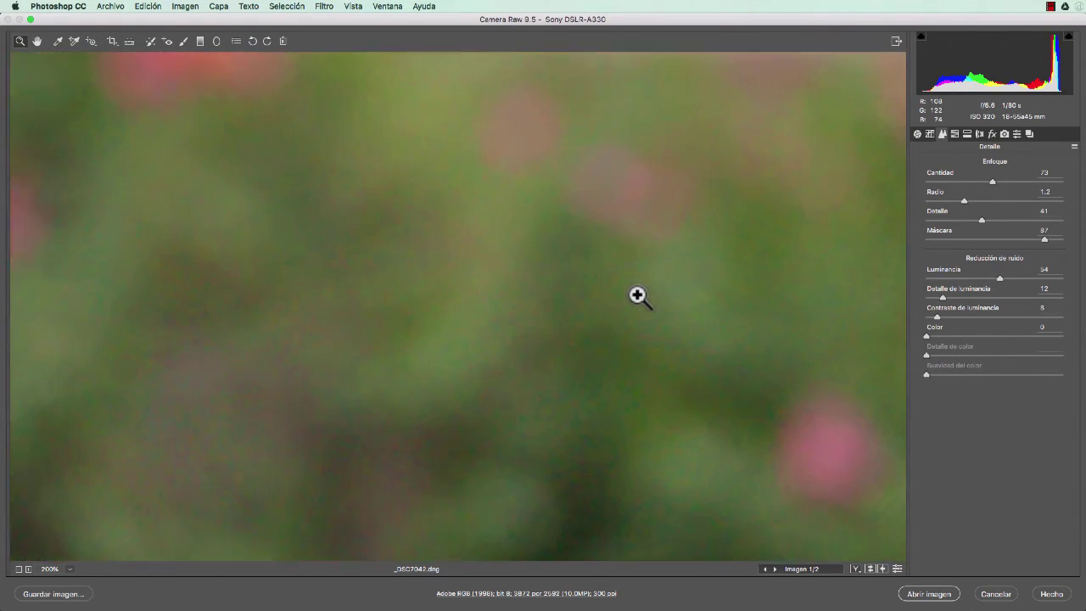
left_click(638, 297)
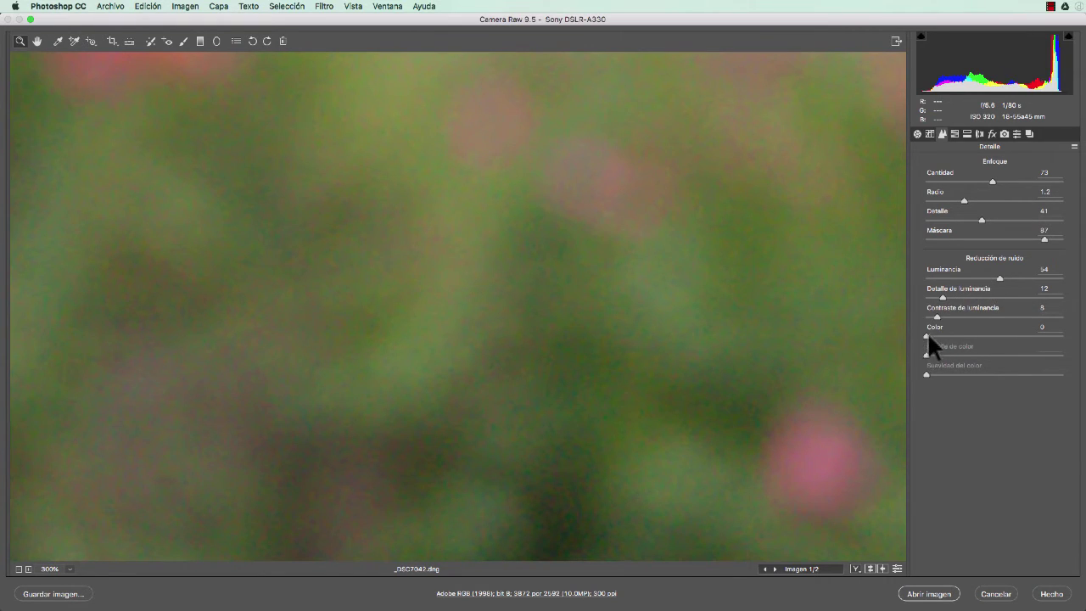
mouse_move(928, 335)
left_mouse_down()
mouse_move(995, 335)
mouse_move(822, 340)
left_mouse_up()
left_click(520, 199)
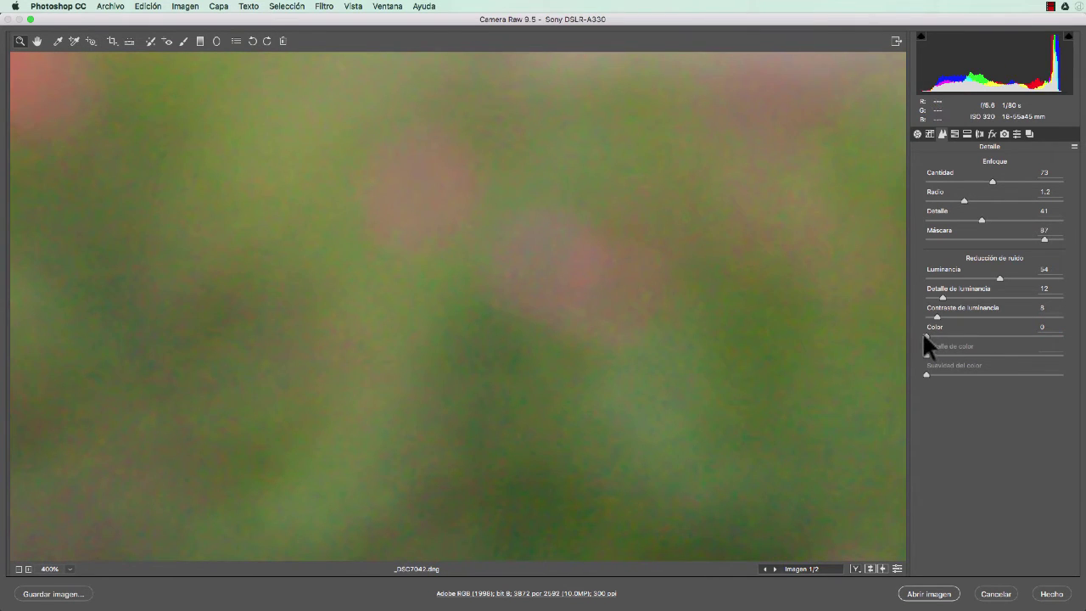
mouse_move(923, 333)
left_mouse_down()
mouse_move(901, 330)
mouse_move(935, 332)
mouse_move(888, 335)
left_mouse_up()
left_click_drag(927, 335, 970, 336)
Step: Set color detail to 15 and color smoothness to 45, then return to 100% view
mouse_move(939, 355)
left_mouse_down()
mouse_move(992, 354)
mouse_move(955, 357)
mouse_move(945, 373)
mouse_move(996, 374)
left_mouse_up()
left_click(945, 355)
left_click(987, 374)
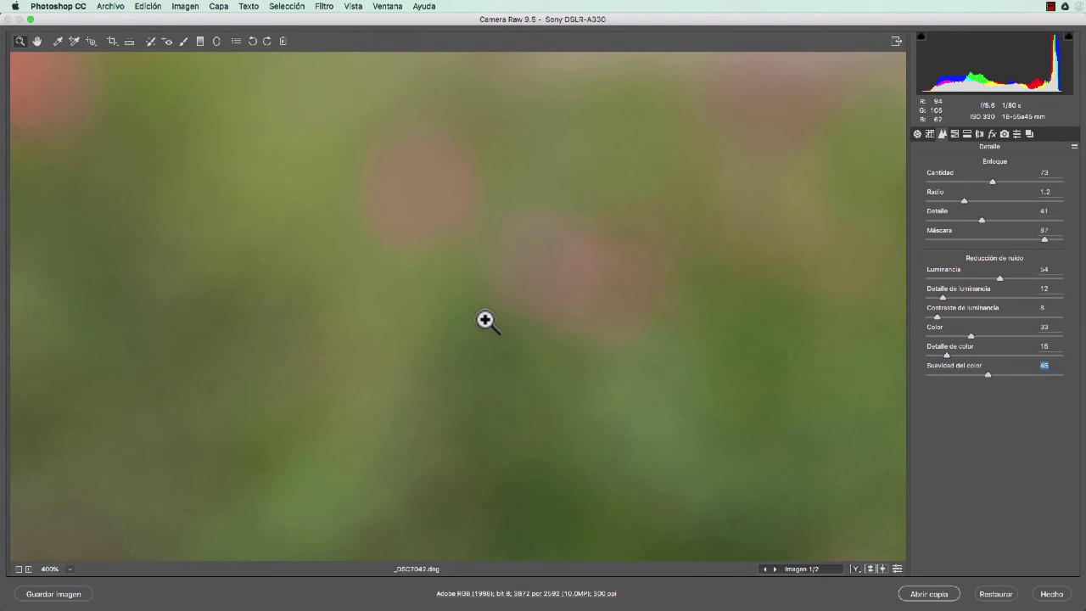
left_click(486, 320, "alt")
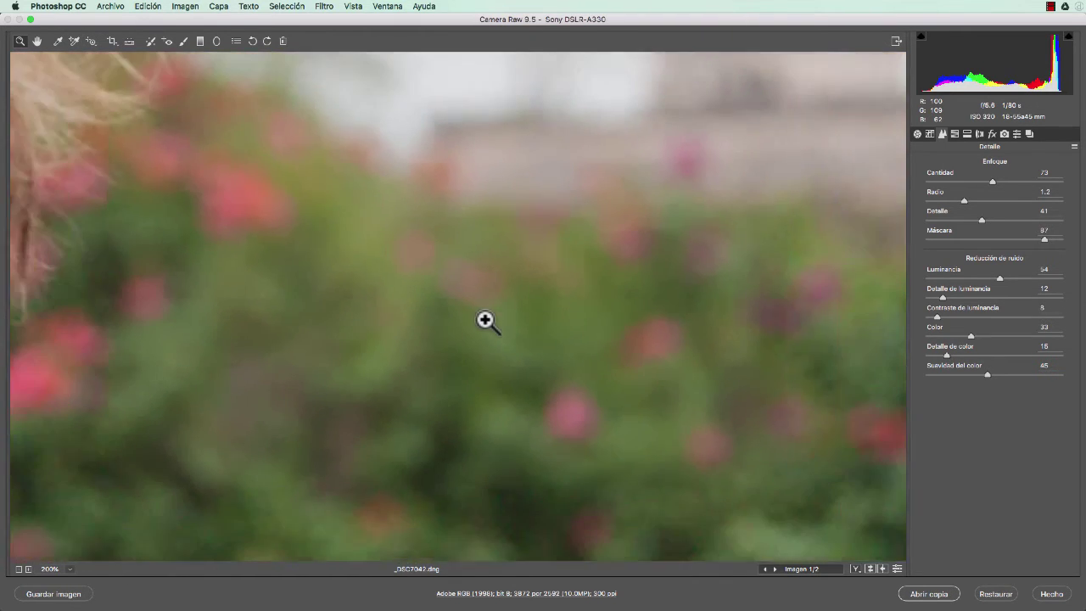
left_click(485, 320, "alt")
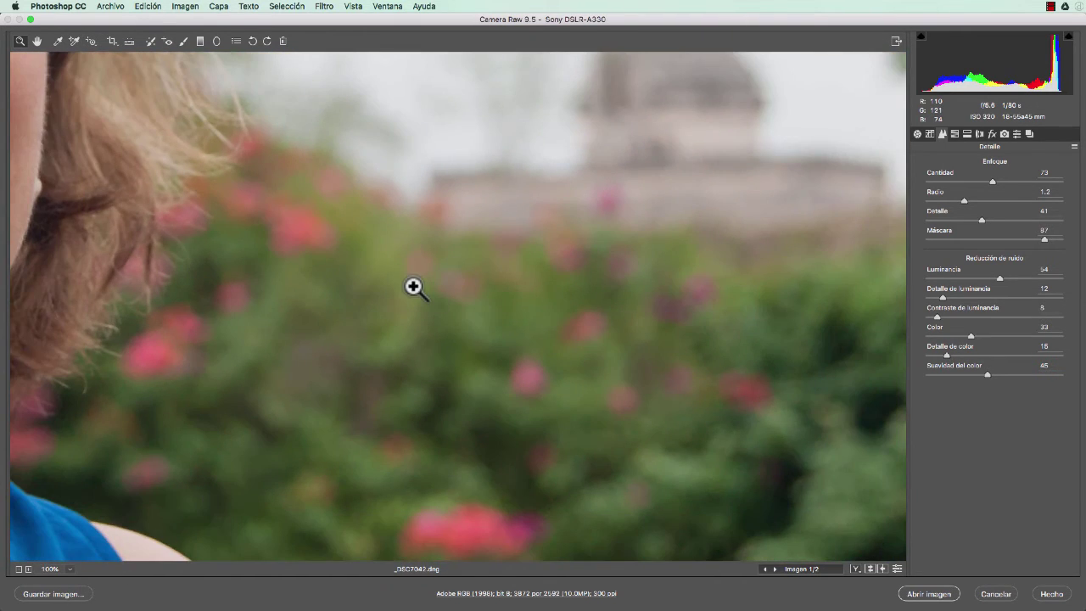
mouse_move(412, 286)
left_mouse_down()
mouse_move(703, 376)
mouse_move(700, 318)
left_mouse_up()
Step: Using the Alt grayscale preview, lower luminance noise reduction to 47 and luminance detail to 11
mouse_move(531, 180)
left_mouse_down()
mouse_move(599, 204)
mouse_move(744, 213)
mouse_move(792, 249)
left_mouse_up()
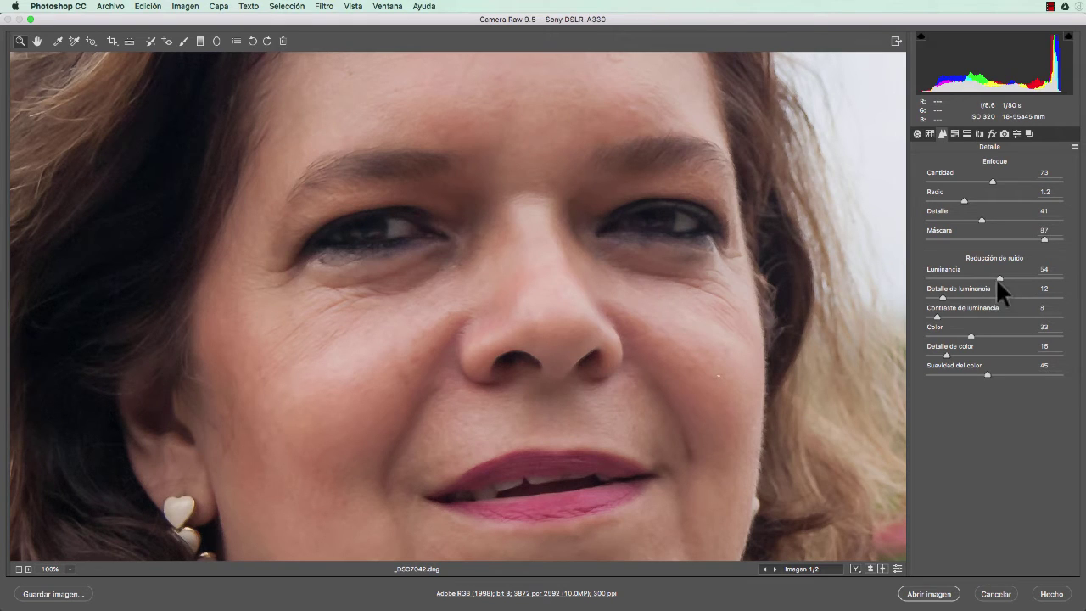
key("alt")
left_click(1000, 276, "alt")
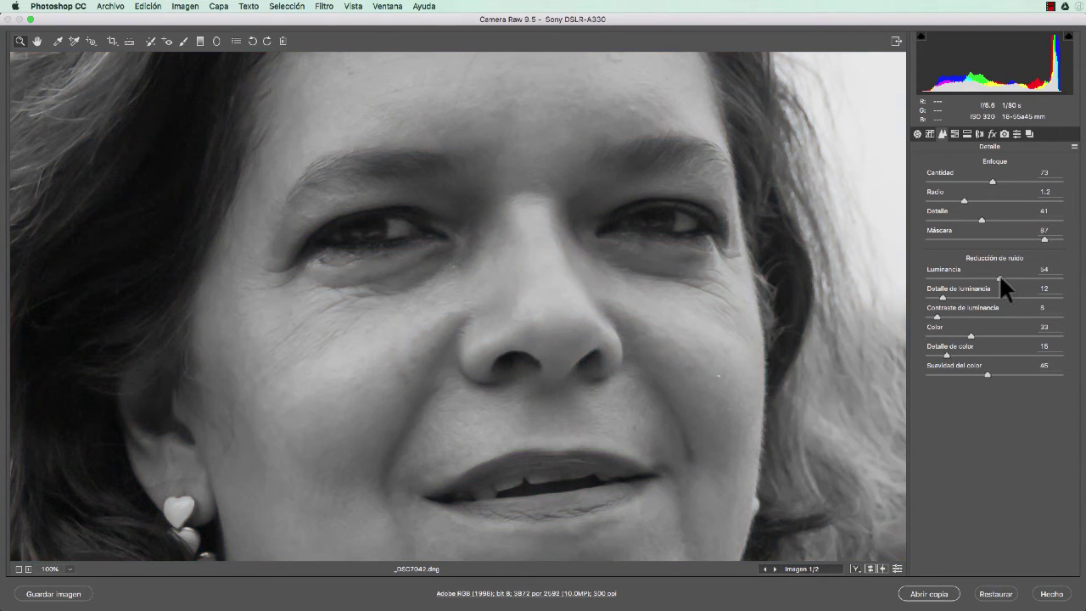
left_click_drag(999, 276, 963, 277)
left_click_drag(989, 277, 991, 281)
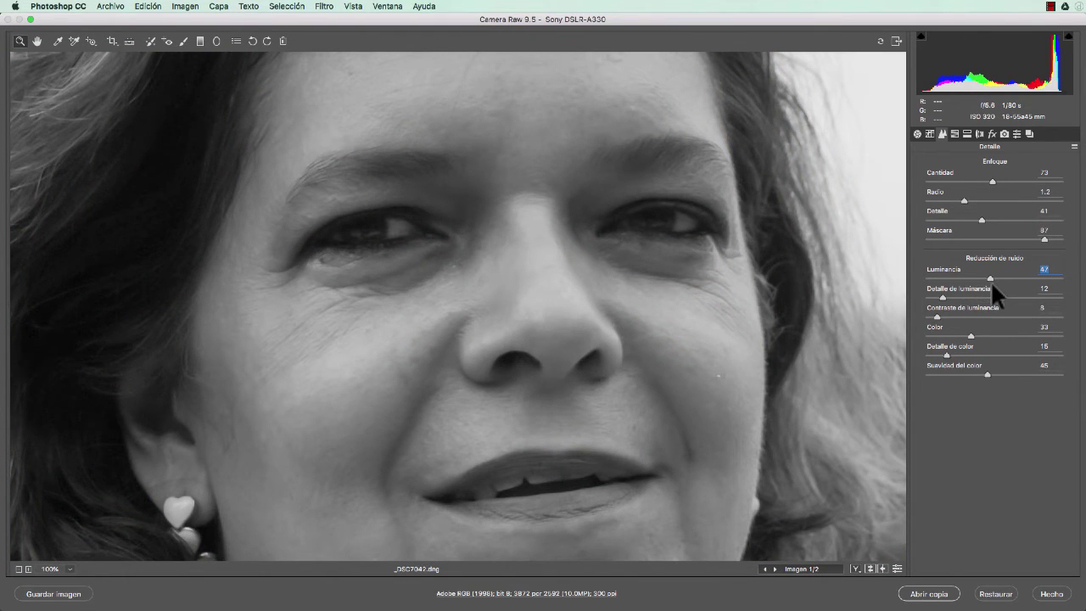
left_click(943, 295, "alt")
left_click(943, 294, "alt")
mouse_move(943, 292)
left_mouse_down()
mouse_move(973, 293)
mouse_move(942, 294)
left_mouse_up()
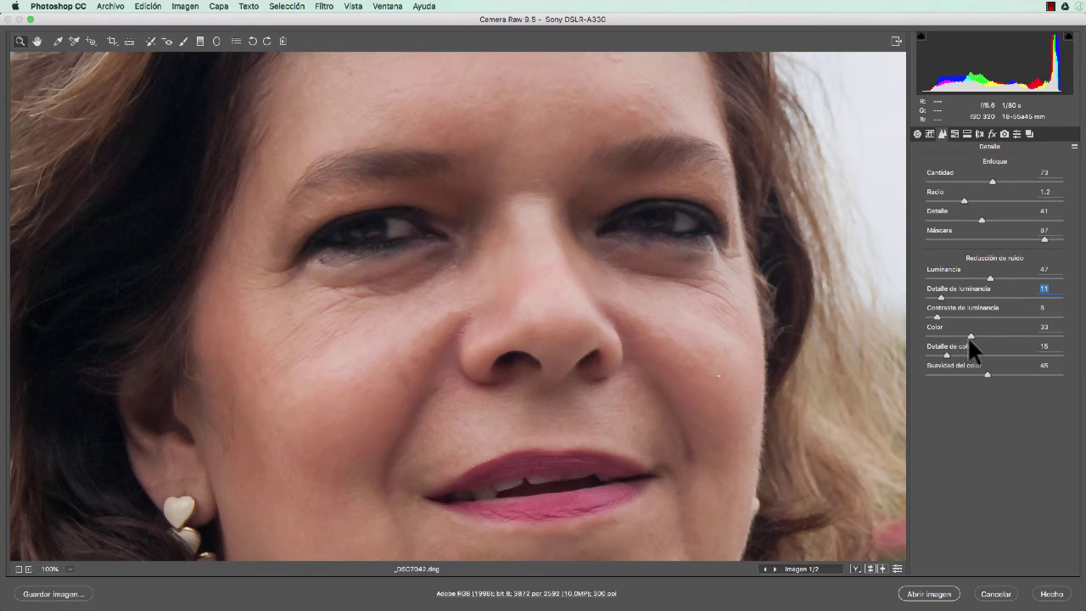
key("Tab")
key("Tab")
key("Tab")
Step: Switch to IMG_2037.dng from the filmstrip and show its Basic panel
left_click_drag(7, 180, 51, 183)
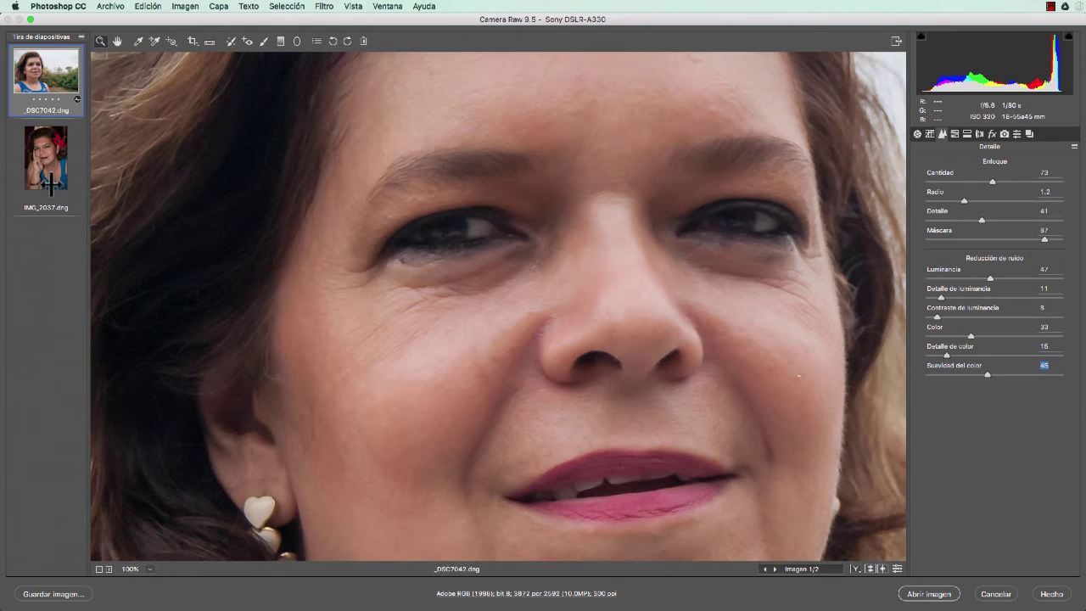
left_click(50, 167)
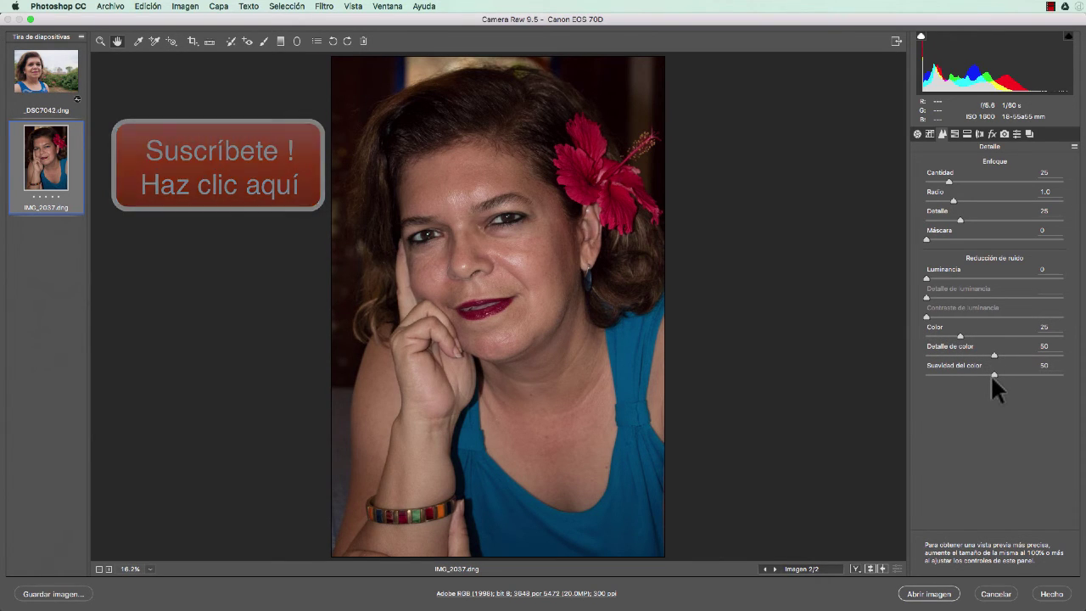
key("z")
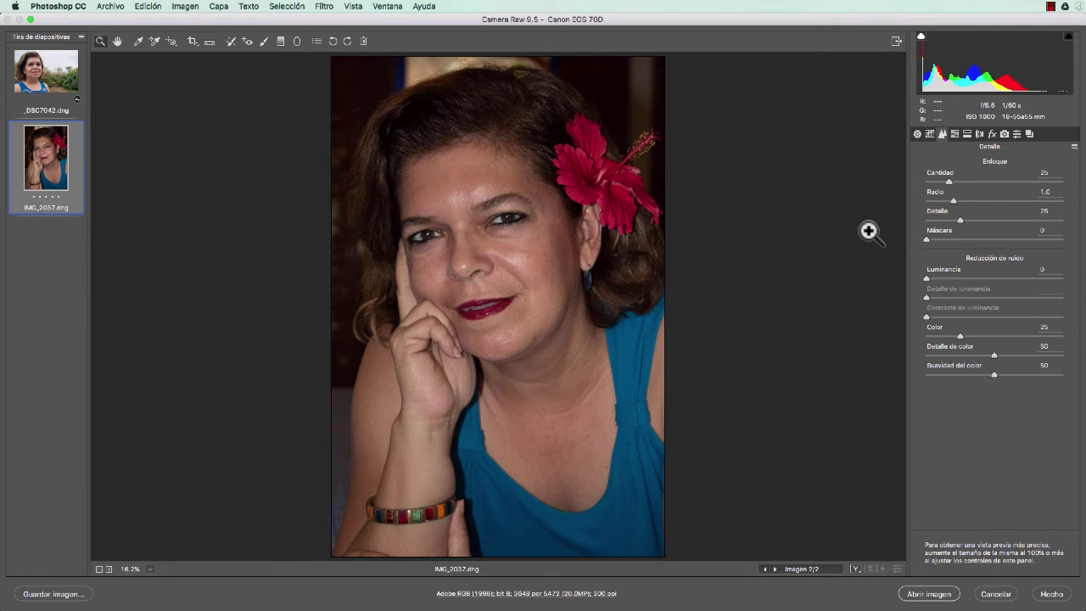
left_click(917, 133)
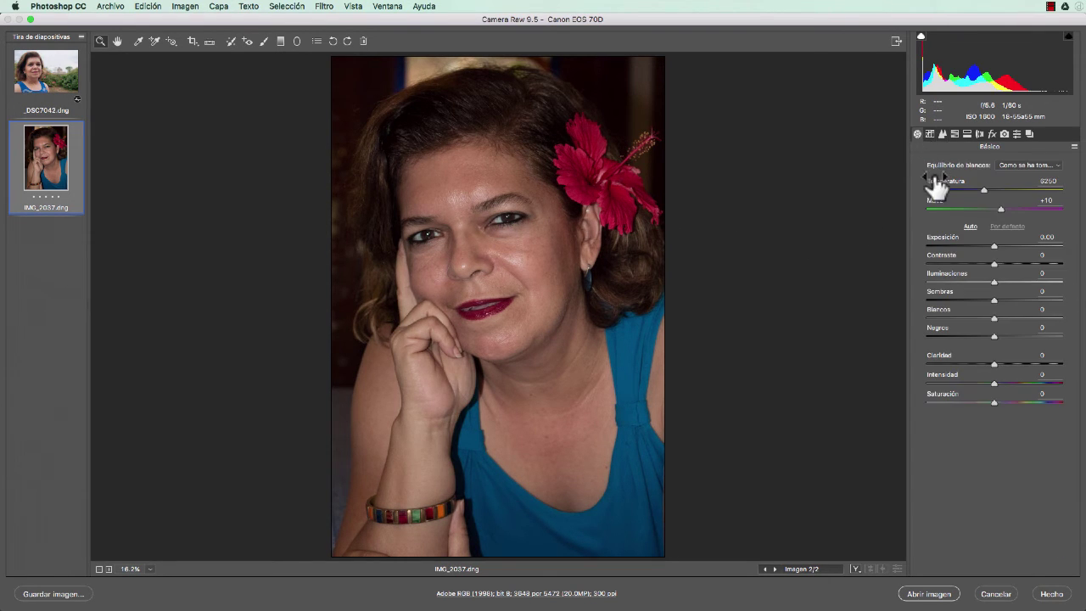
Step: Set exposure +0.75, contrast +17, shadows +82, blacks −22, temperature 5300, clarity +3, vibrance +6, saturation +4
left_click_drag(991, 241, 1002, 241)
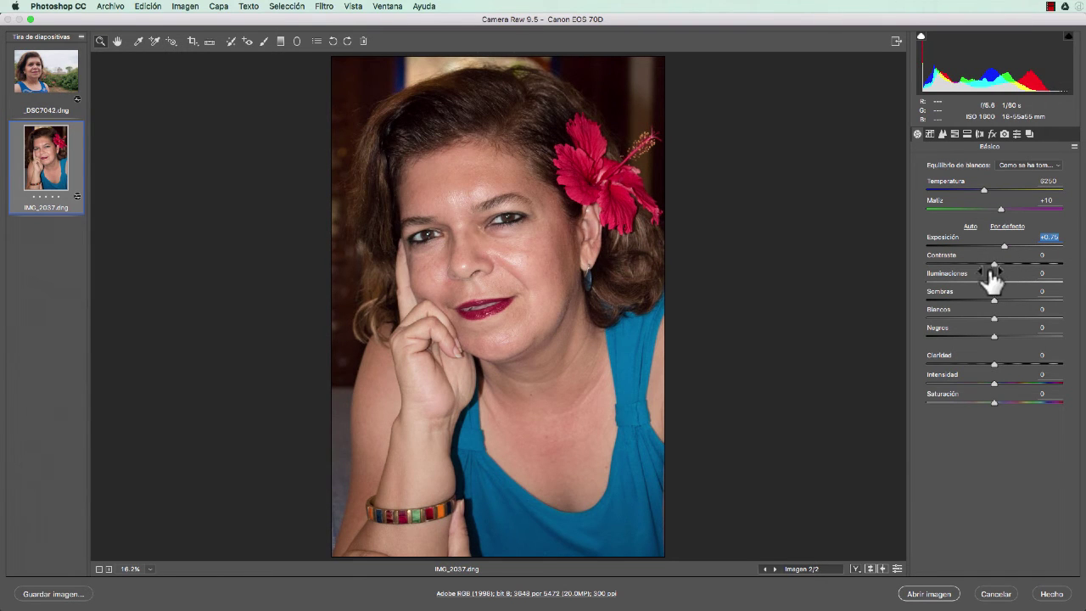
left_click_drag(993, 263, 1003, 260)
left_click_drag(1013, 300, 1037, 302)
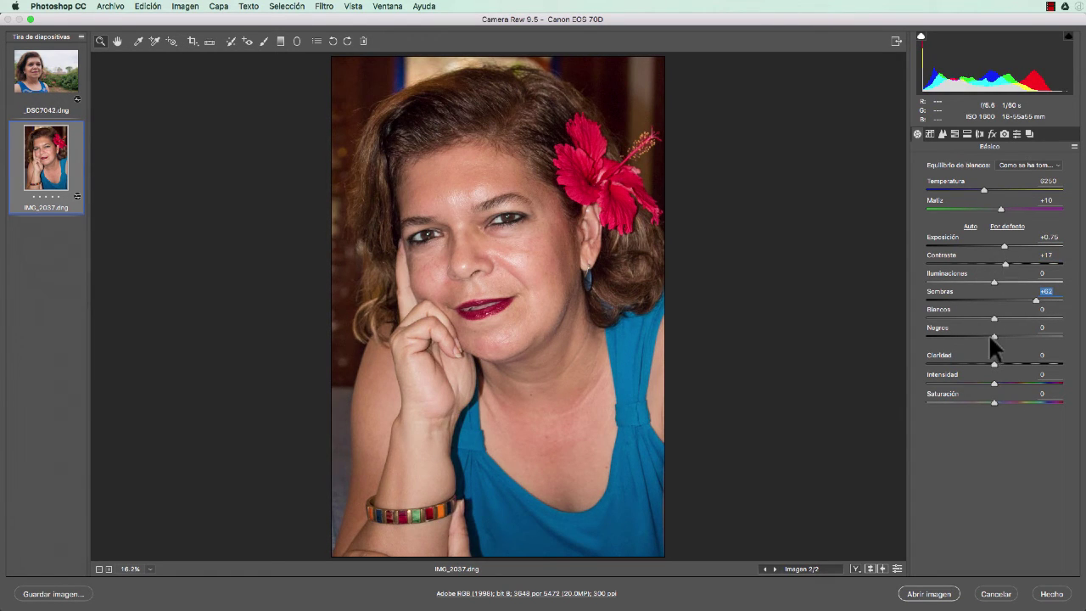
mouse_move(993, 334)
left_mouse_down()
mouse_move(979, 334)
mouse_move(994, 316)
left_mouse_up()
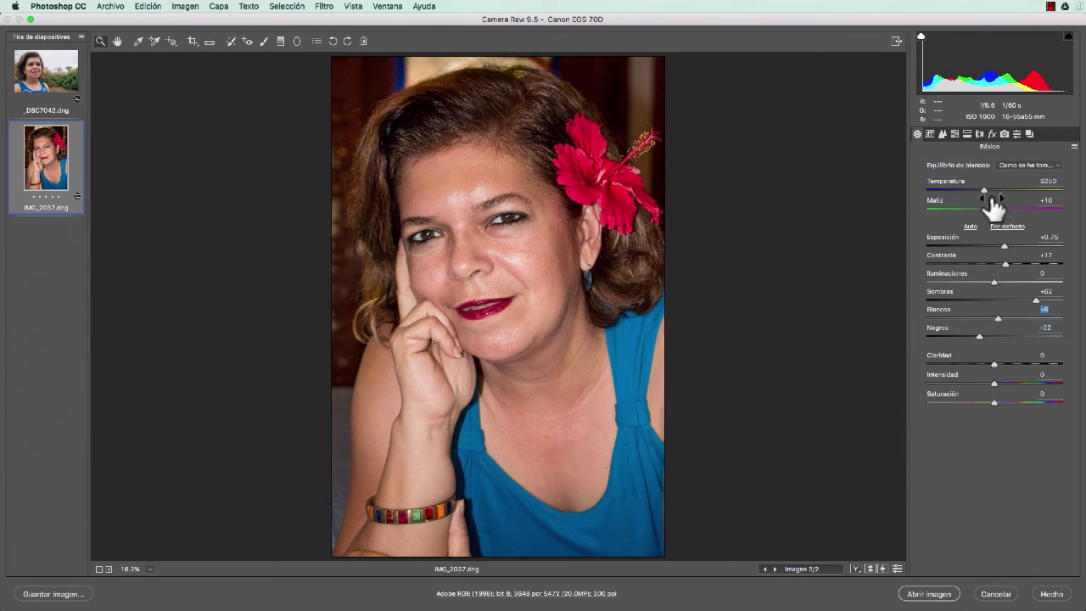
left_click_drag(983, 187, 970, 185)
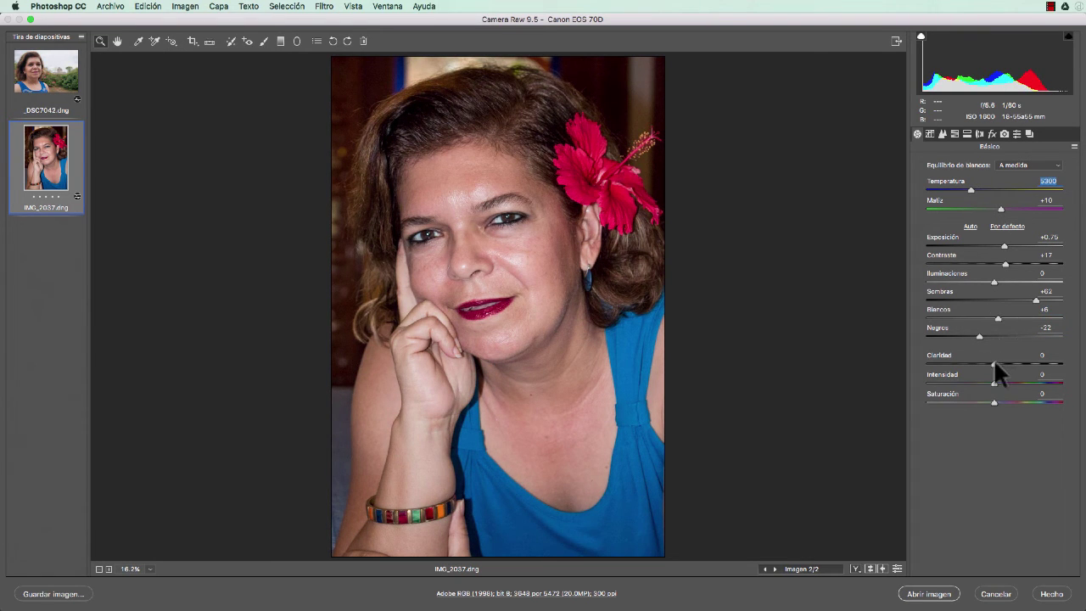
left_click_drag(994, 362, 996, 361)
left_click(997, 382)
left_click_drag(992, 401, 993, 403)
Step: In the Detail panel, zoom to 200% on the dark background and set luminance noise reduction to 100
left_click(941, 135)
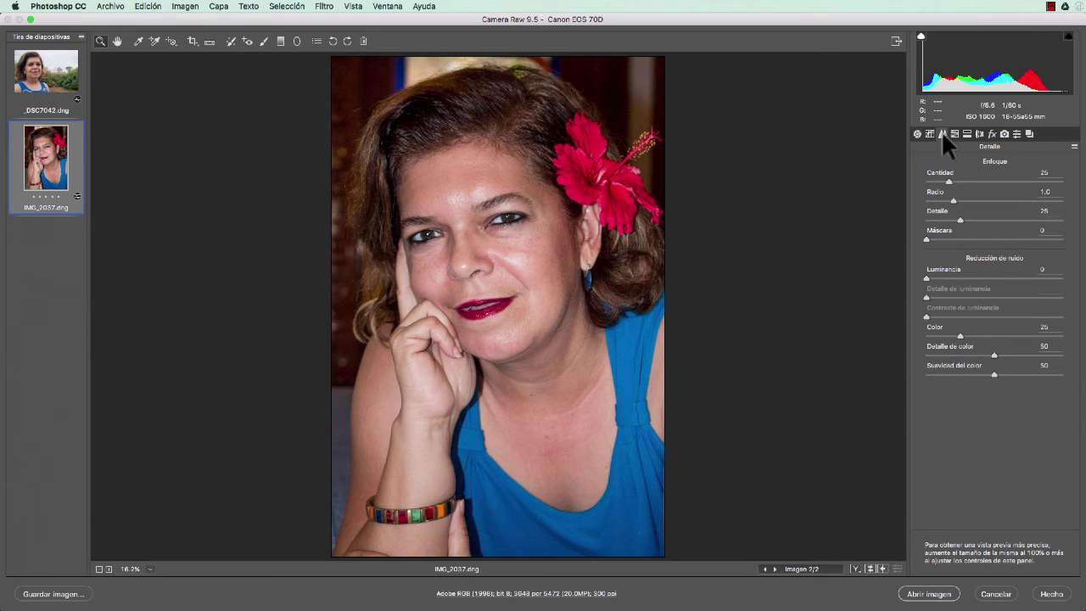
left_click(408, 218)
left_click(439, 215)
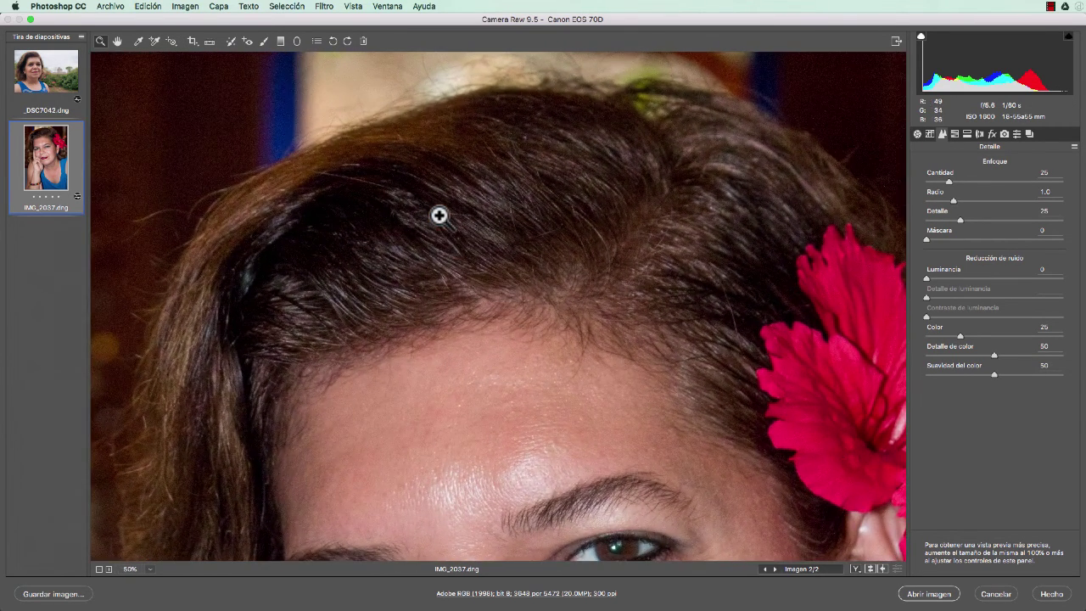
left_click(439, 216)
key("ctrl+plus")
left_click_drag(317, 162, 476, 190)
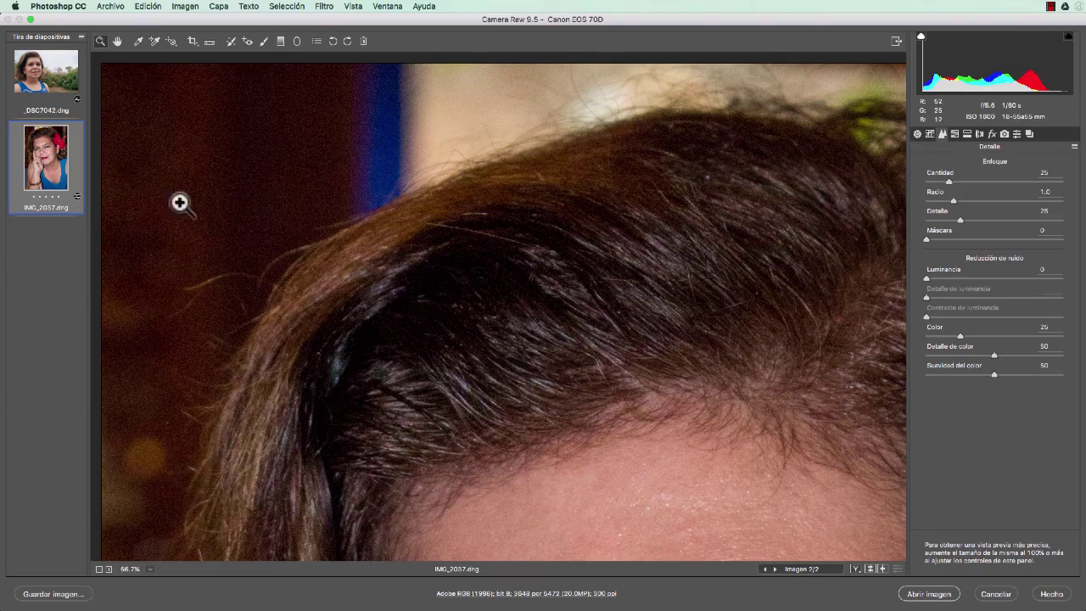
left_click(184, 176)
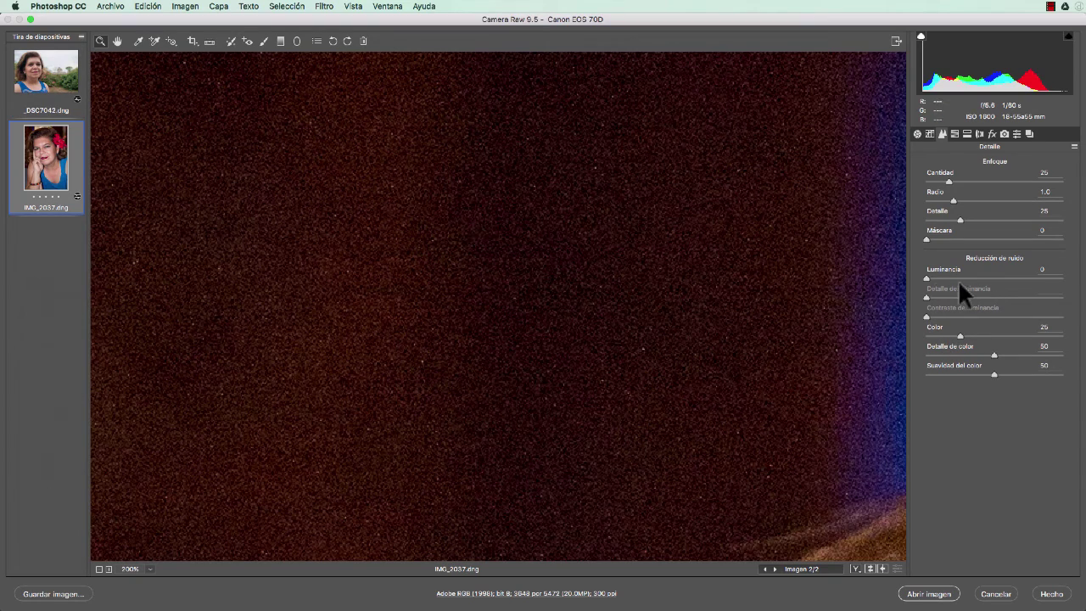
mouse_move(925, 278)
left_mouse_down()
mouse_move(1050, 280)
mouse_move(928, 279)
left_mouse_up()
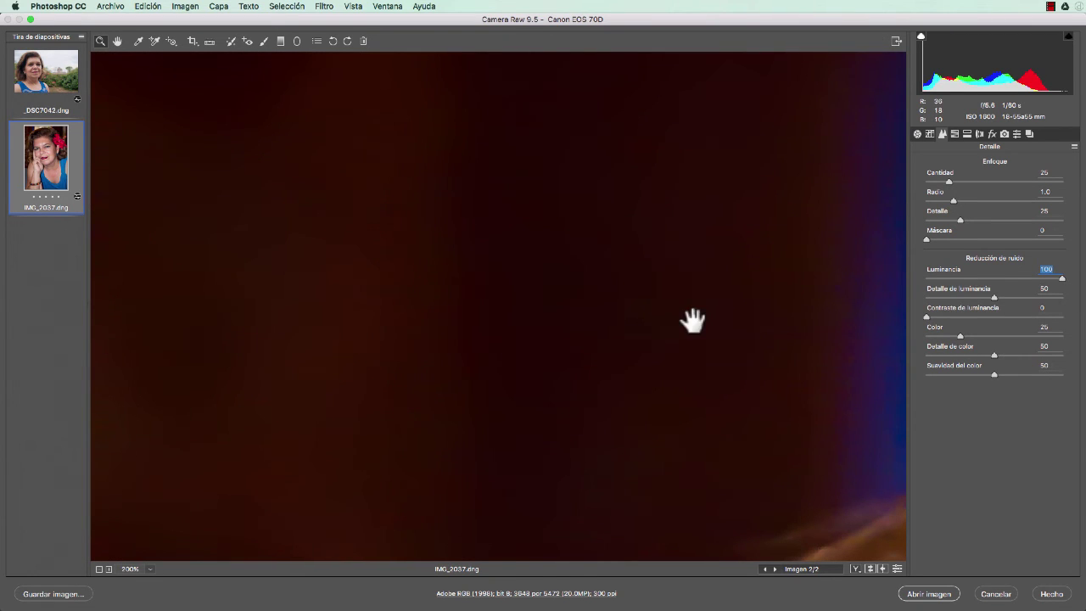
Step: Inspect the hair edge and face, switching luminance noise reduction off to compare
left_click_drag(691, 317, 481, 132)
left_click_drag(660, 371, 426, 229)
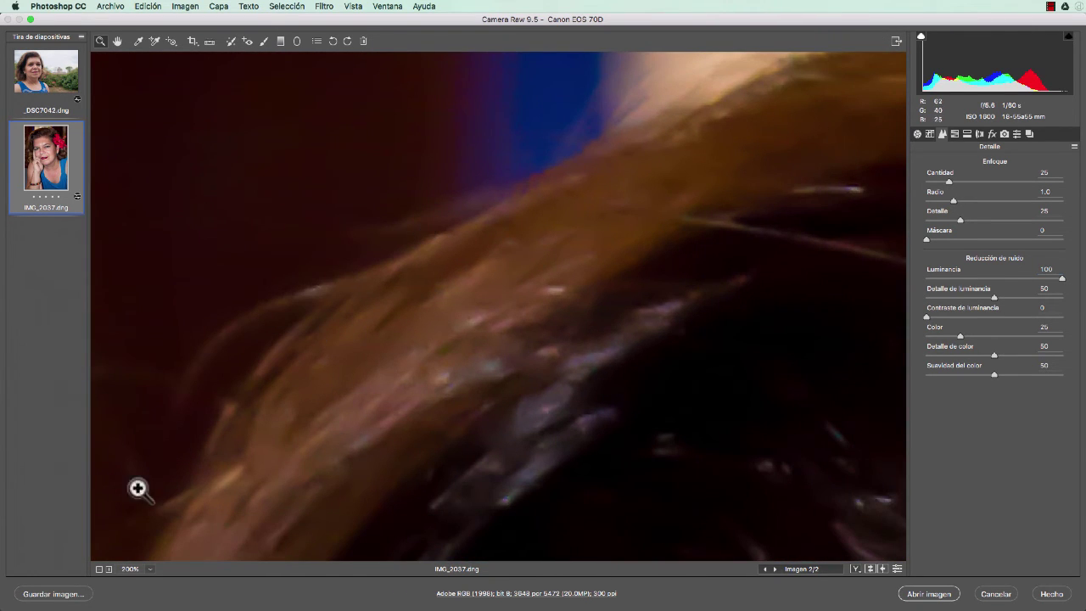
left_click(100, 568)
left_click(100, 568)
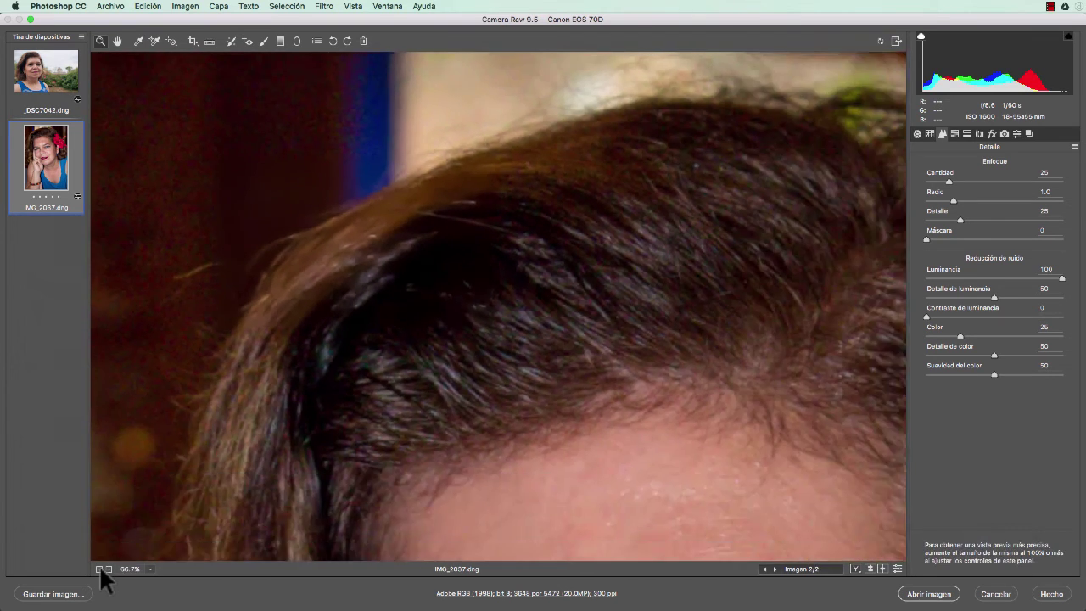
left_click(100, 569)
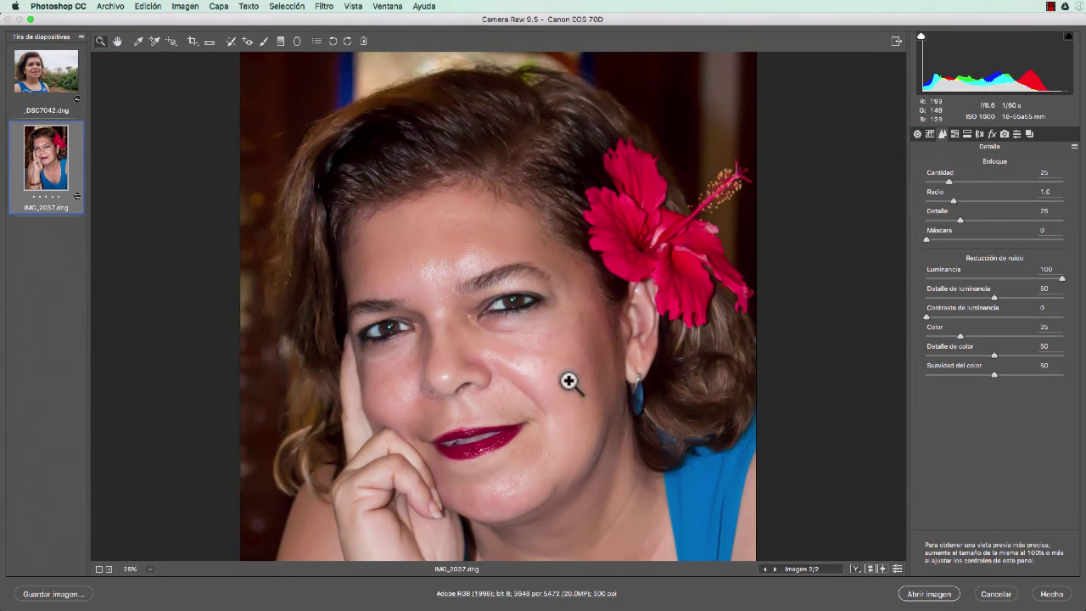
mouse_move(1057, 275)
left_mouse_down()
mouse_move(924, 273)
mouse_move(1062, 278)
left_mouse_up()
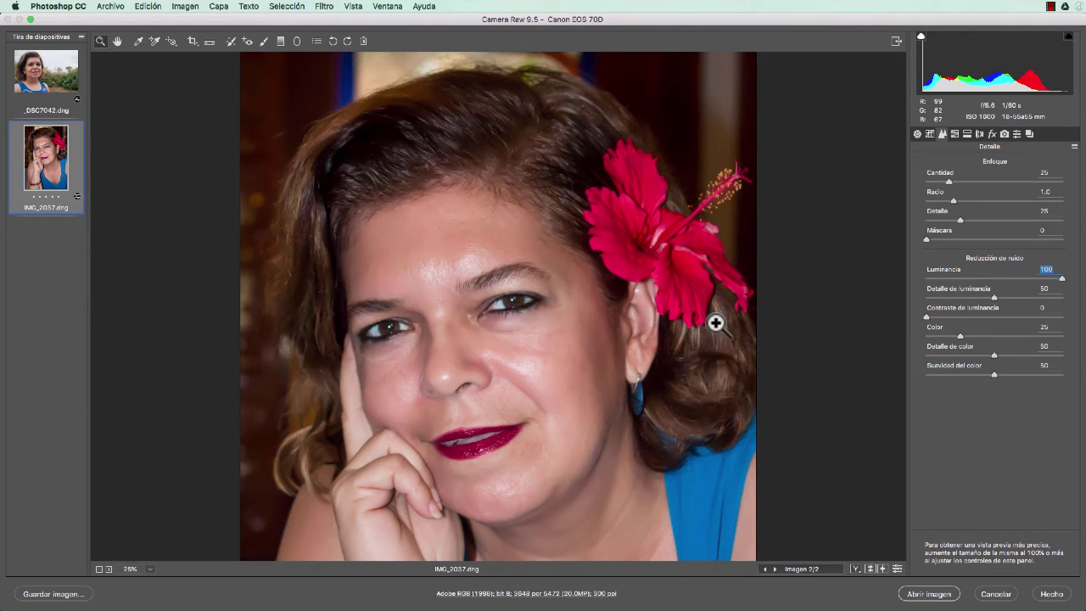
Step: At 200% on the hair, drop Luminance to 0 to show the grain, then set 48
left_click(288, 105)
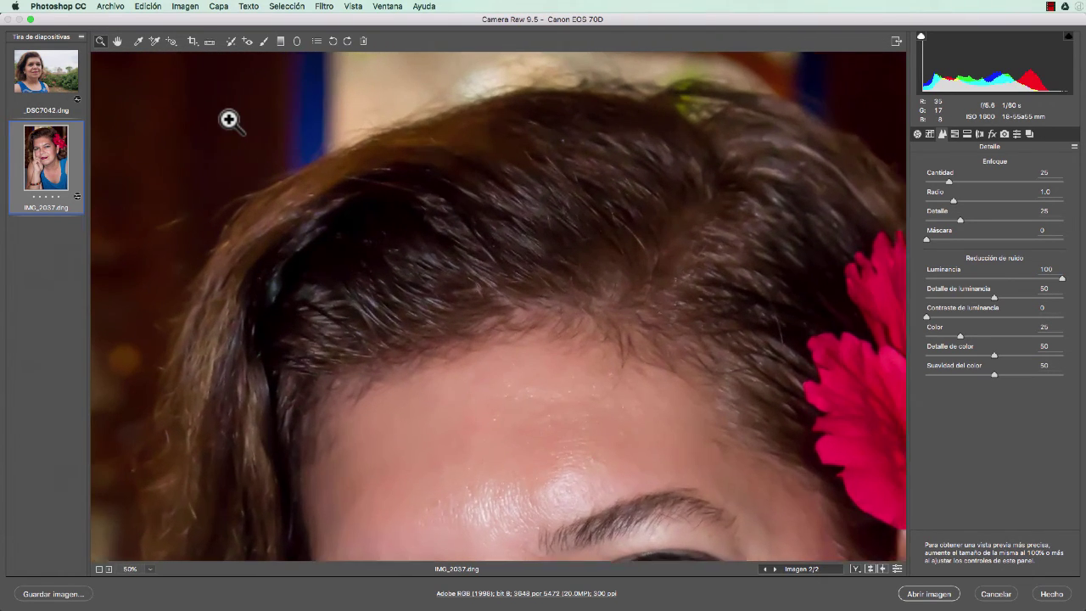
left_click(229, 120)
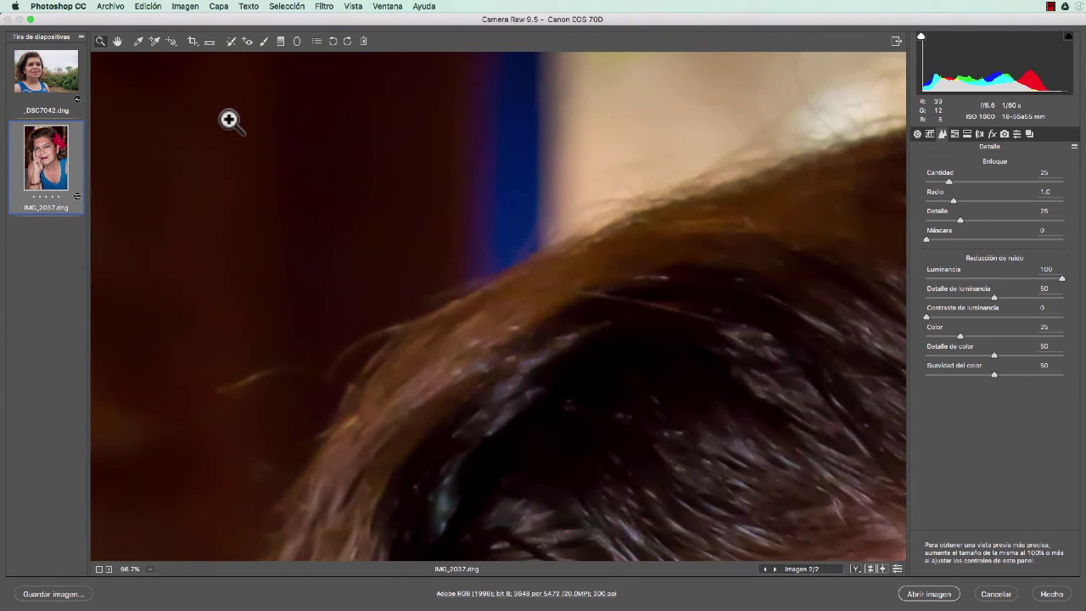
left_click(229, 119)
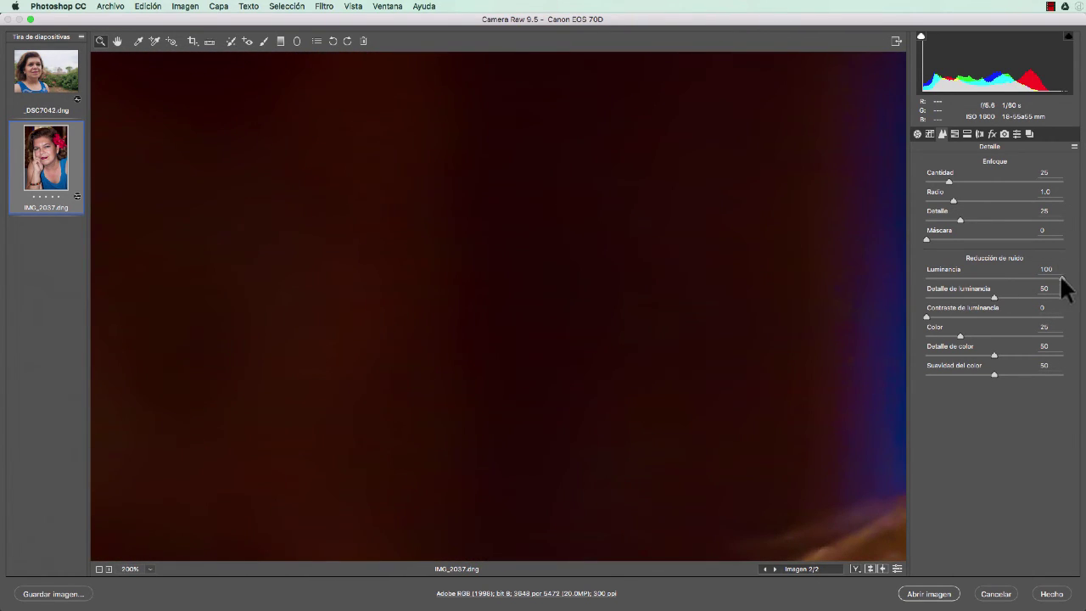
left_click_drag(1061, 278, 925, 279)
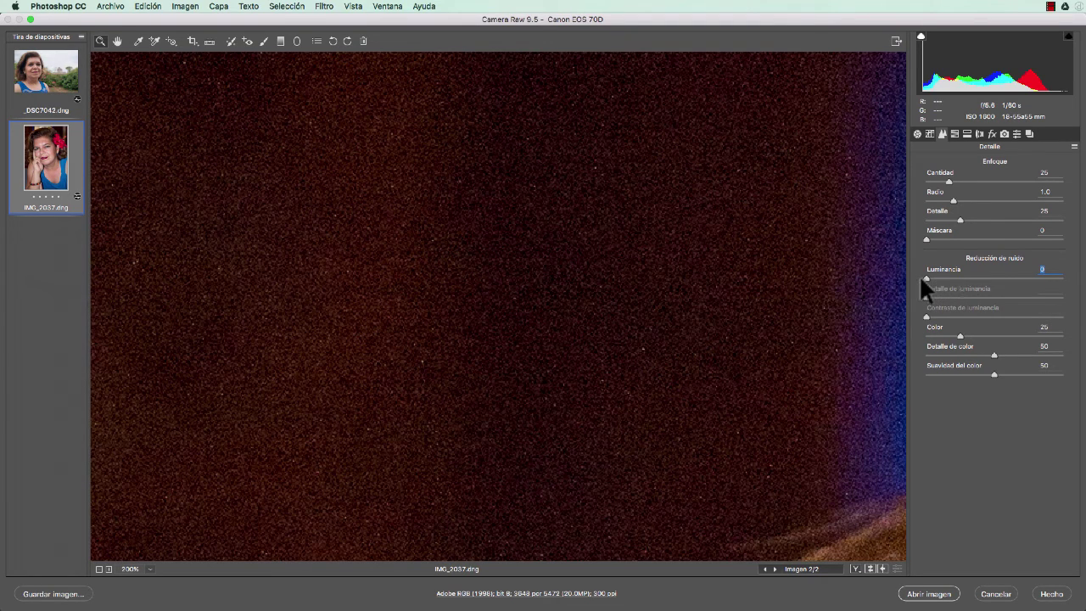
left_click_drag(924, 278, 941, 279)
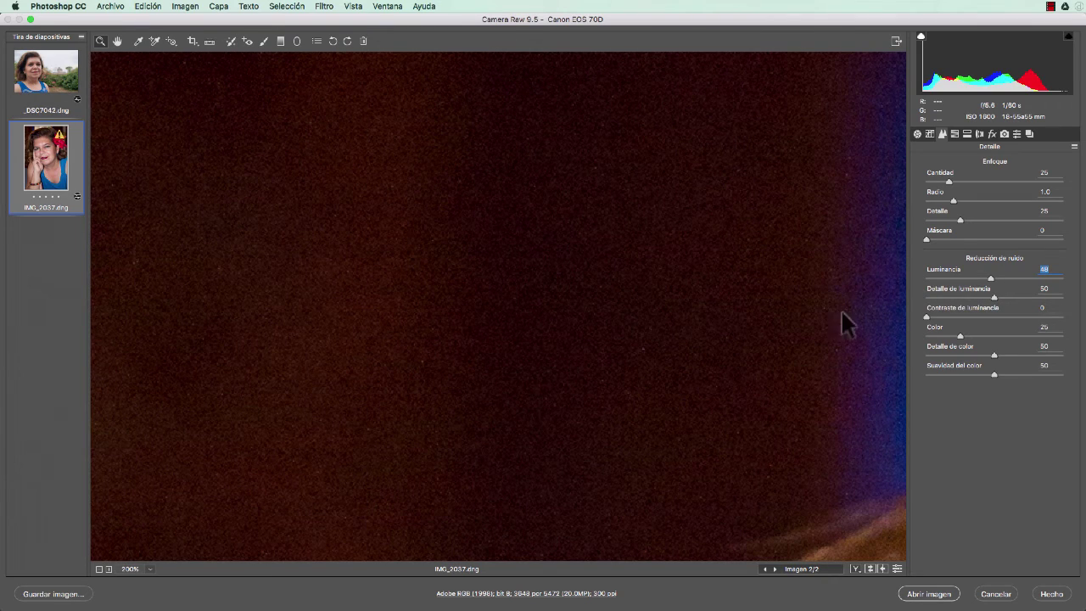
left_click(327, 222)
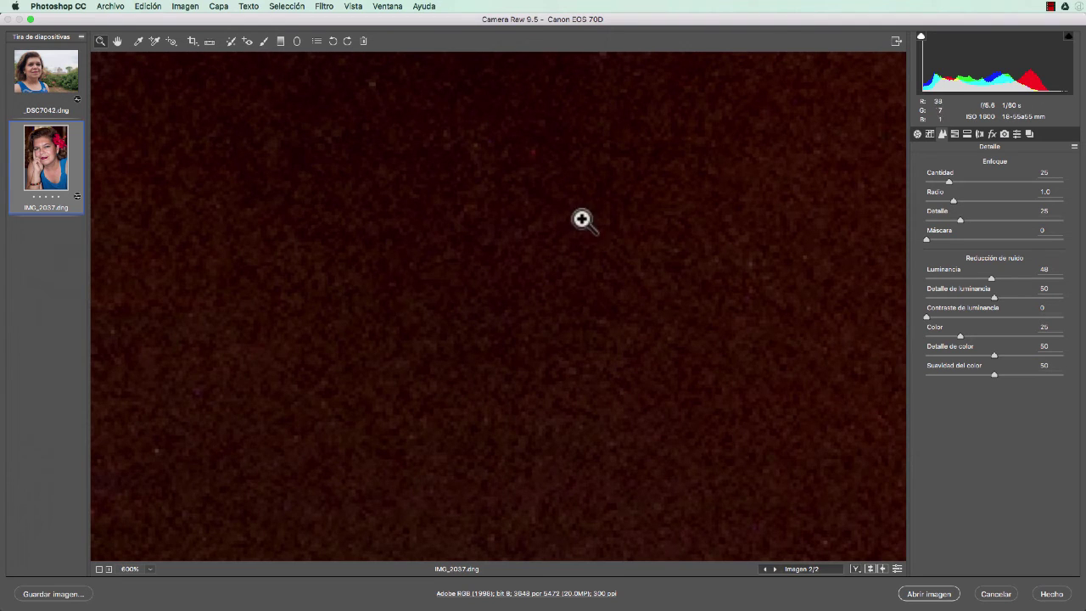
Step: At 600% on the dark background, try Color 91, Color Detail 16 and Color Smoothness 83
left_click(529, 193)
mouse_move(960, 335)
left_mouse_down()
mouse_move(911, 332)
mouse_move(953, 336)
left_mouse_up()
left_click_drag(1020, 335, 1050, 338)
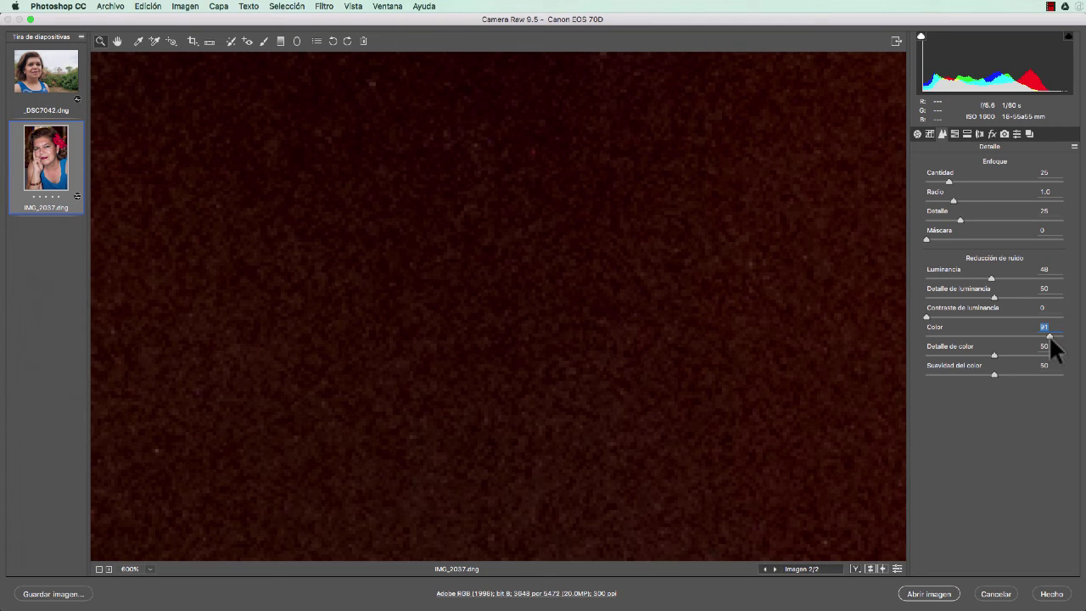
mouse_move(994, 355)
left_mouse_down()
mouse_move(947, 355)
mouse_move(956, 374)
left_mouse_up()
left_click_drag(1038, 370, 1040, 369)
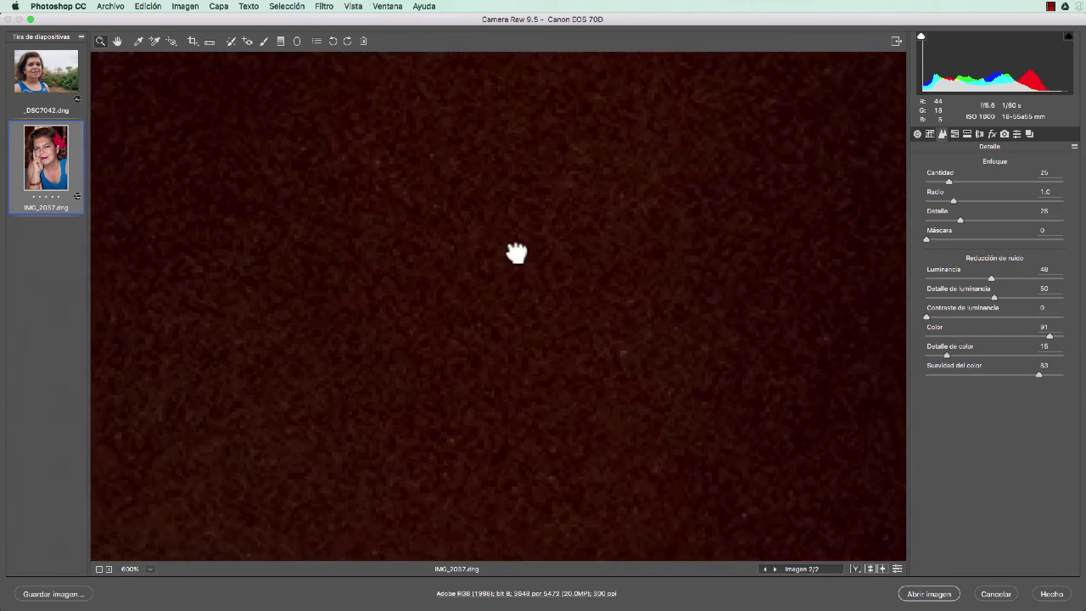
Step: Set Color noise reduction back to 0 and inspect the colour speckles in the dark hair
left_click_drag(707, 248, 270, 146)
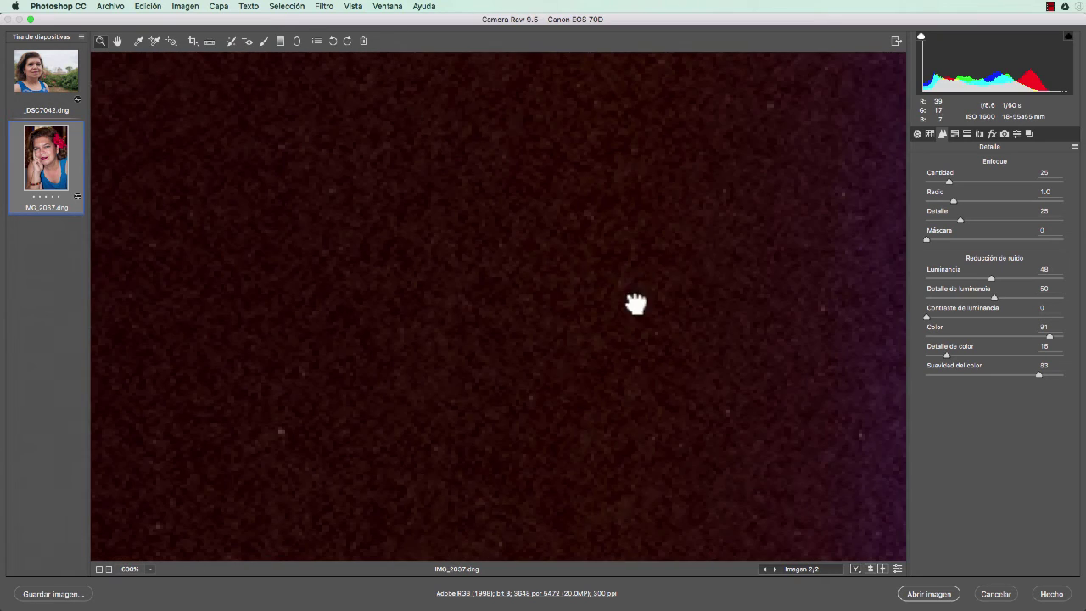
scroll(424, 224, "right", 2)
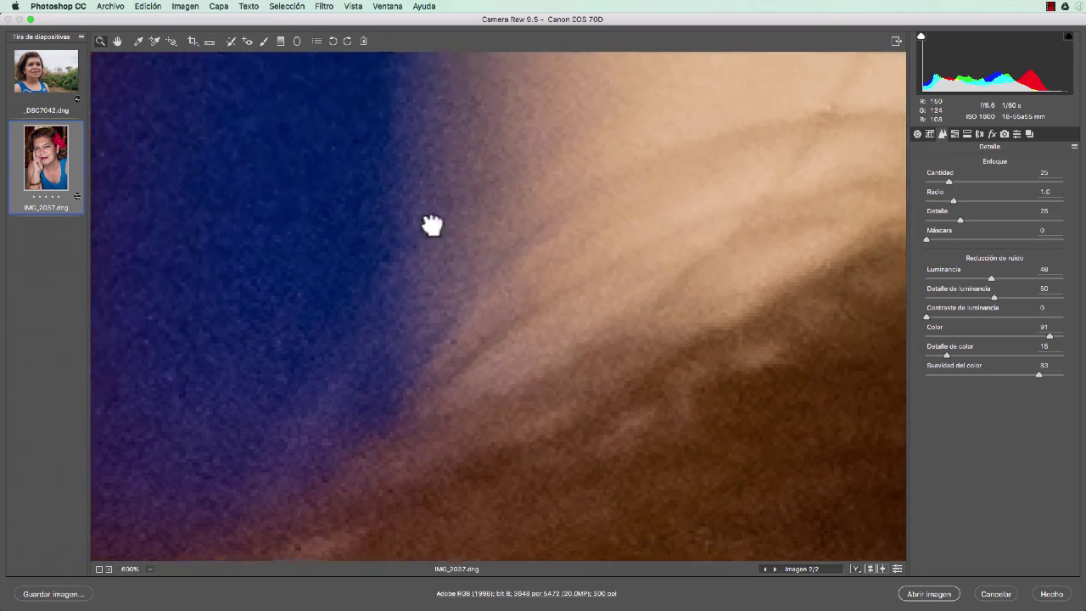
scroll(456, 229, "down", 5)
scroll(594, 254, "down", 4)
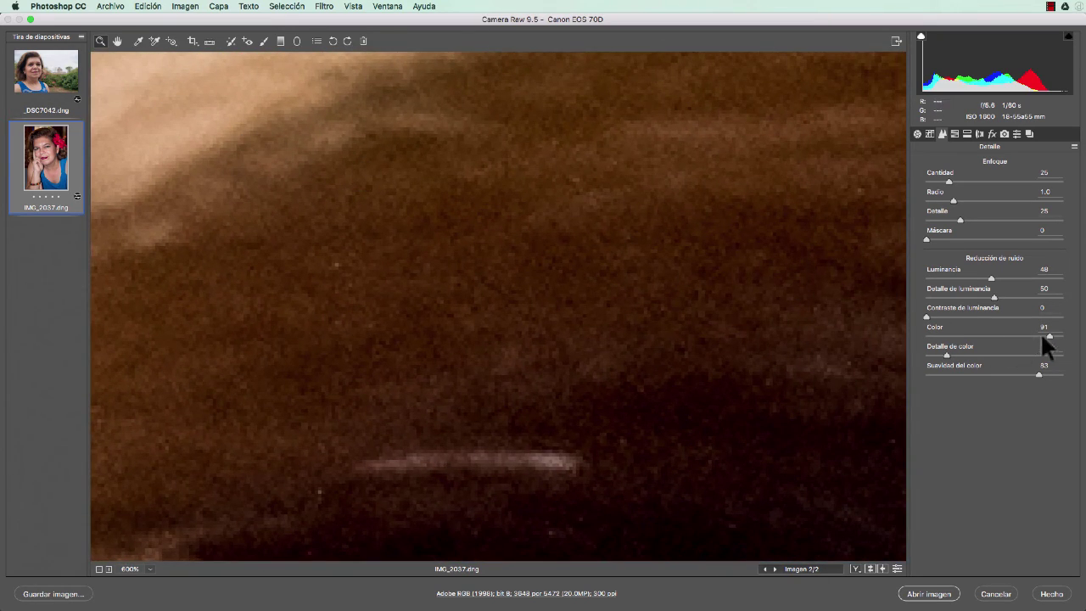
left_click_drag(1049, 336, 901, 340)
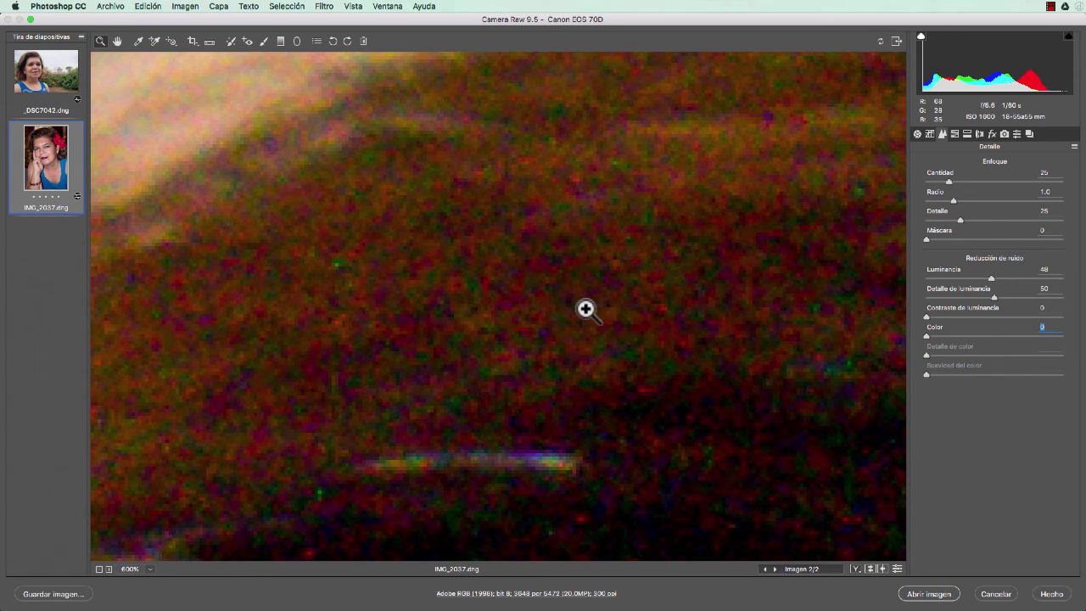
left_click_drag(582, 310, 478, 133)
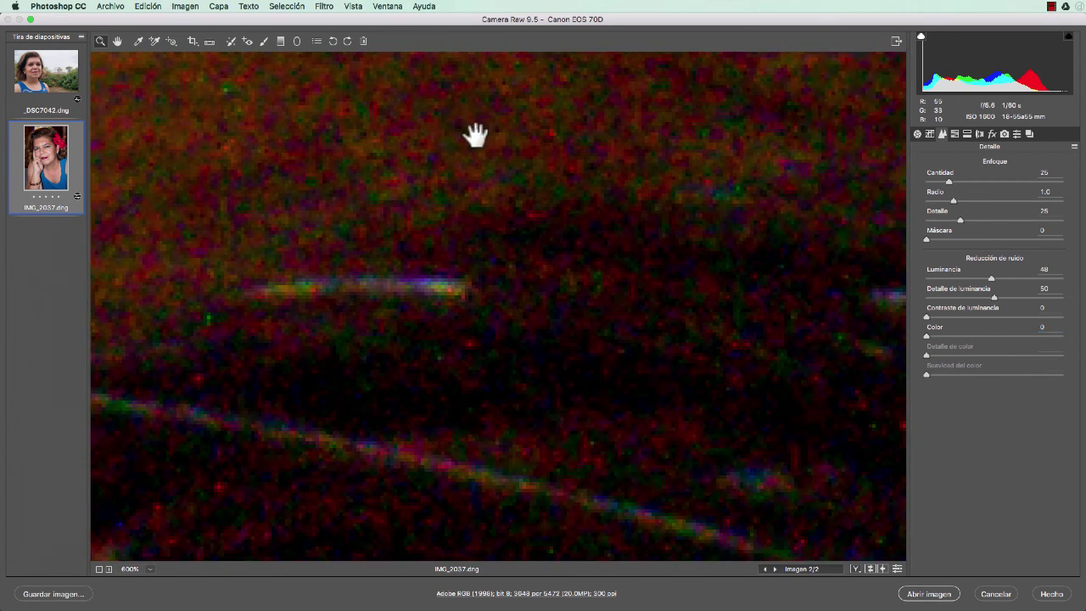
left_click_drag(577, 280, 371, 158)
mouse_move(583, 262)
left_mouse_down()
mouse_move(632, 297)
mouse_move(468, 214)
left_mouse_up()
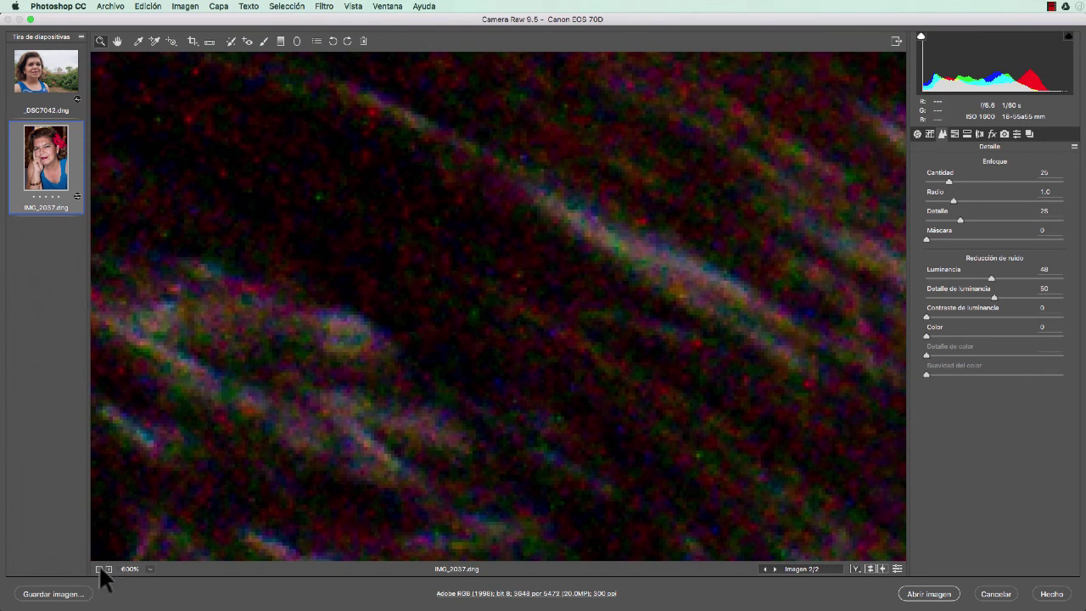
double_click(99, 42)
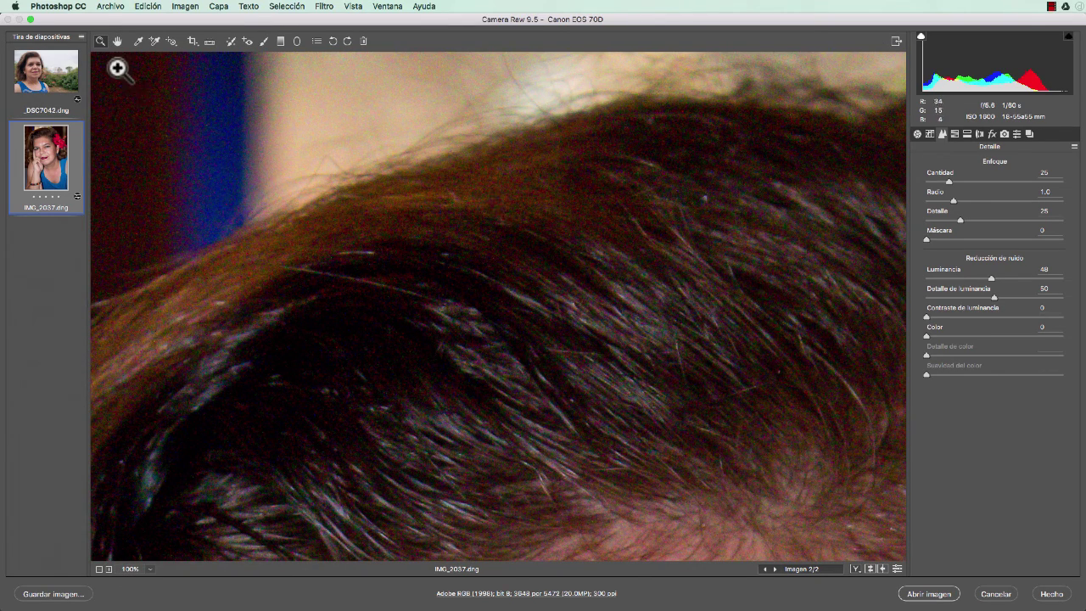
double_click(117, 42)
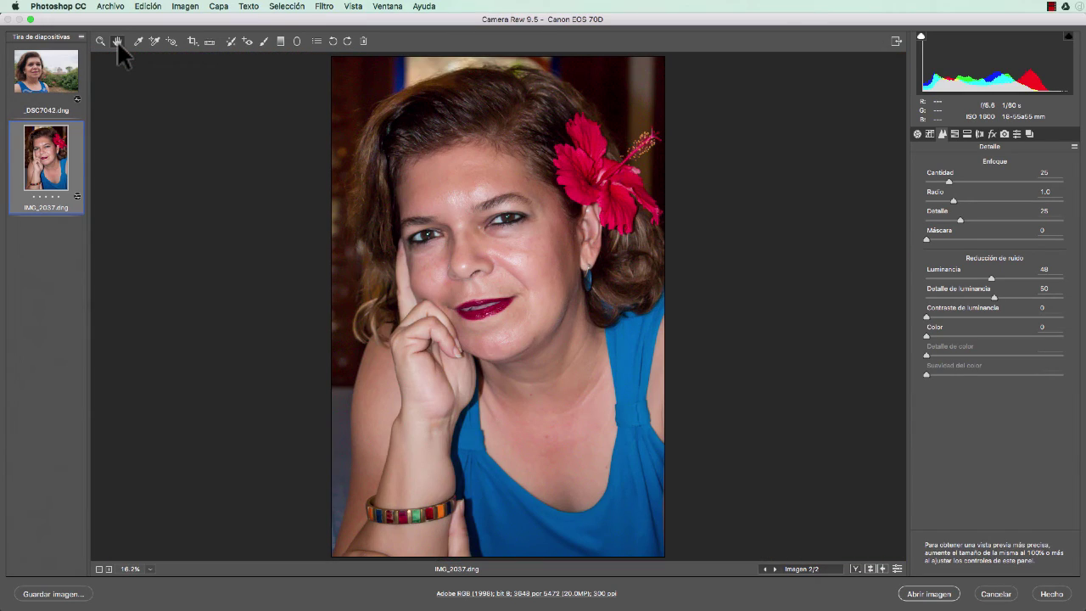
double_click(99, 40)
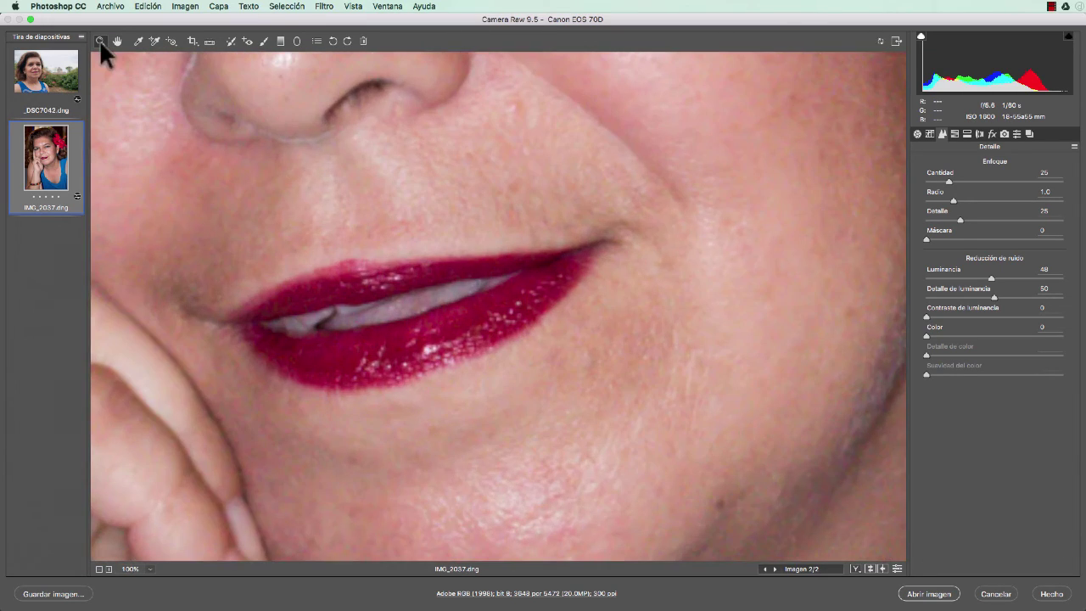
left_click_drag(427, 138, 407, 585)
left_click_drag(461, 458, 461, 529)
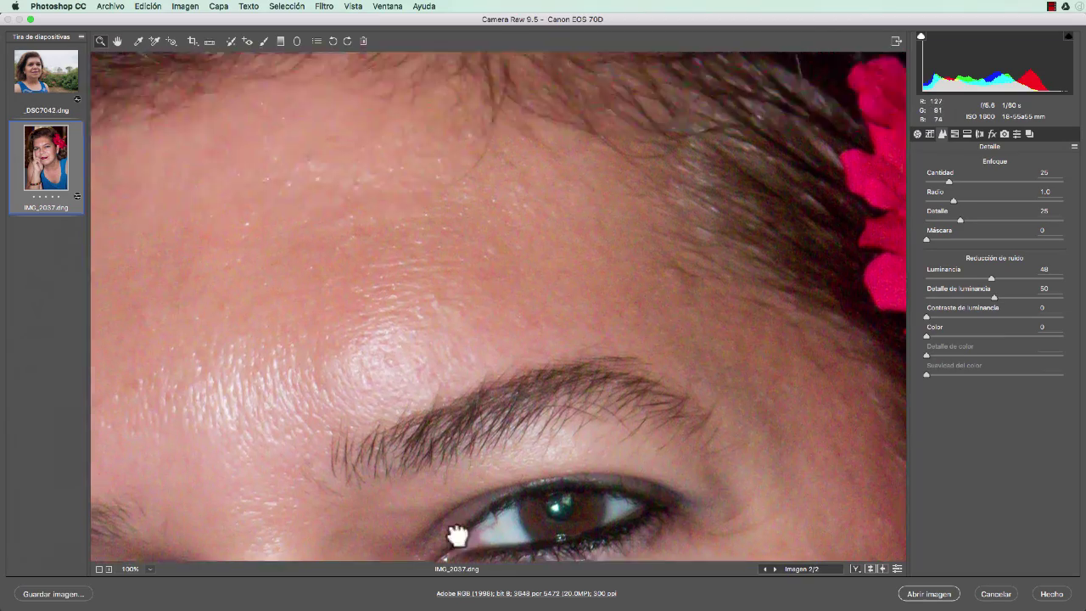
mouse_move(407, 110)
left_mouse_down()
mouse_move(402, 311)
mouse_move(662, 521)
left_mouse_up()
mouse_move(619, 280)
left_mouse_down()
mouse_move(620, 411)
mouse_move(624, 367)
left_mouse_up()
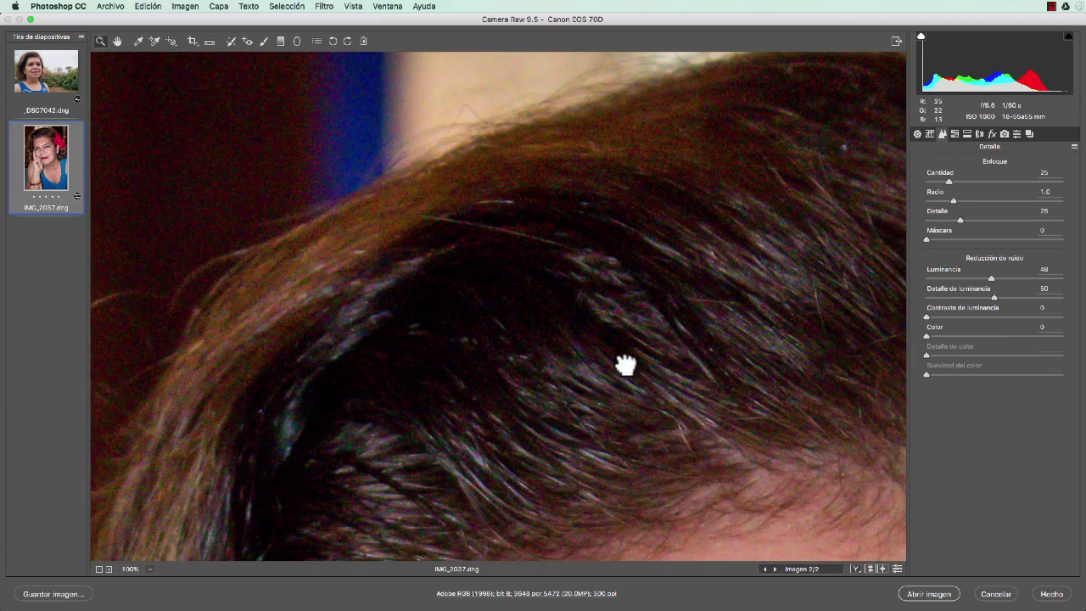
left_click(347, 233)
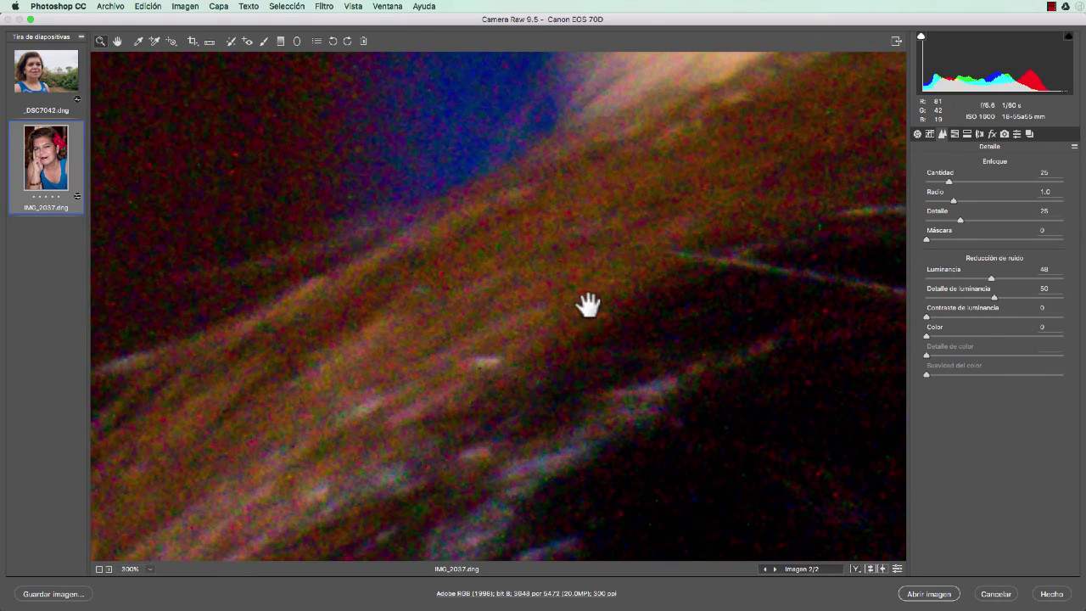
left_click(586, 303)
mouse_move(586, 303)
left_mouse_down()
mouse_move(412, 230)
mouse_move(460, 249)
left_mouse_up()
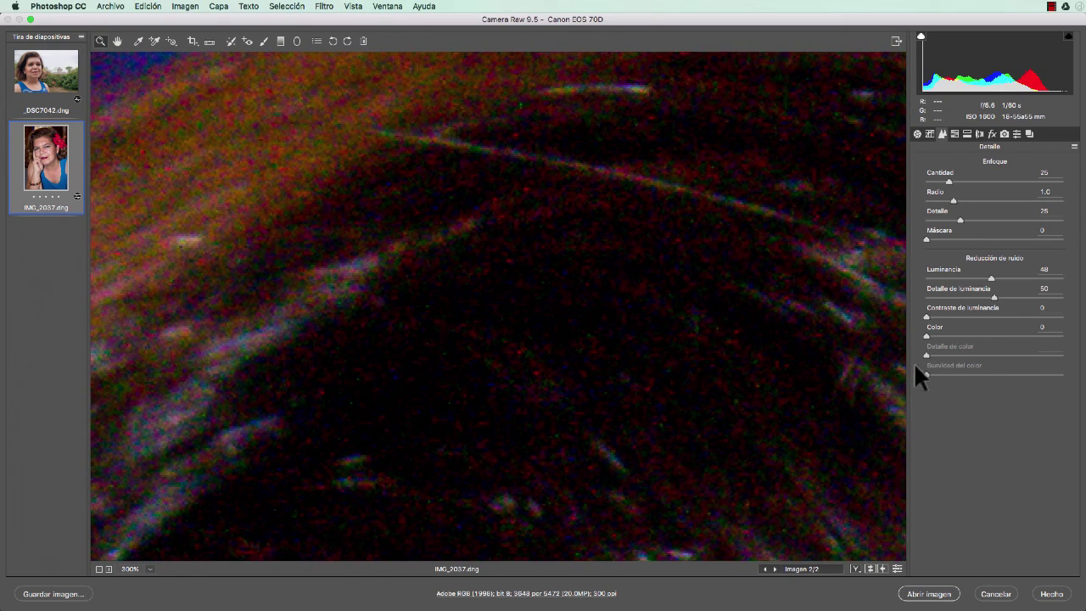
Step: Set Color 25, Color Detail 26, Color Smoothness 42, then fit the whole portrait in view
left_click(929, 335)
left_click_drag(925, 333, 946, 332)
left_click(942, 354)
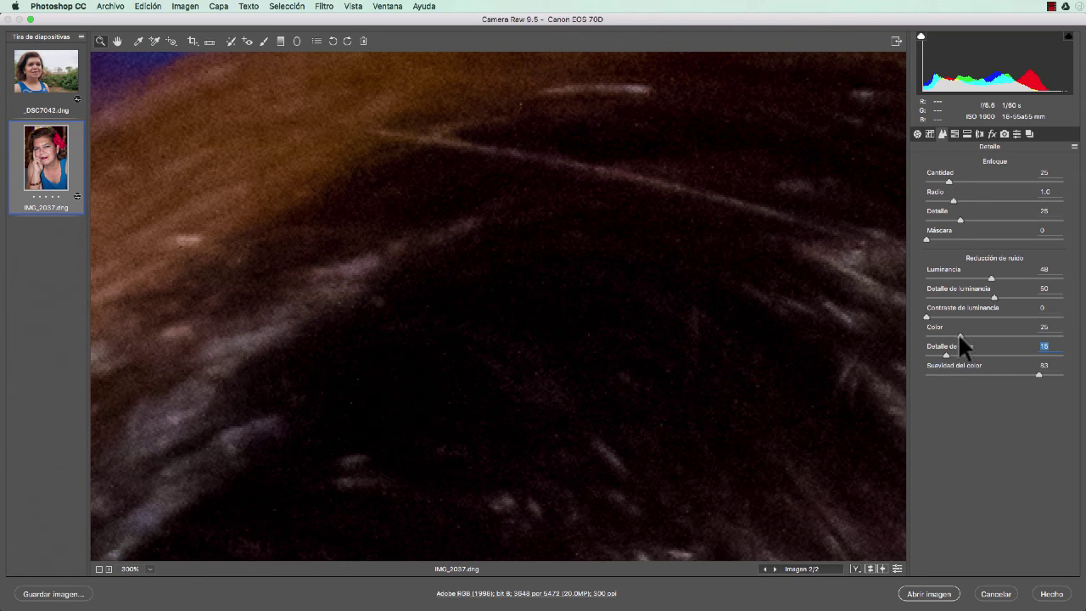
left_click(959, 335)
left_click_drag(947, 355, 963, 355)
left_click_drag(1039, 374, 983, 374)
double_click(117, 39)
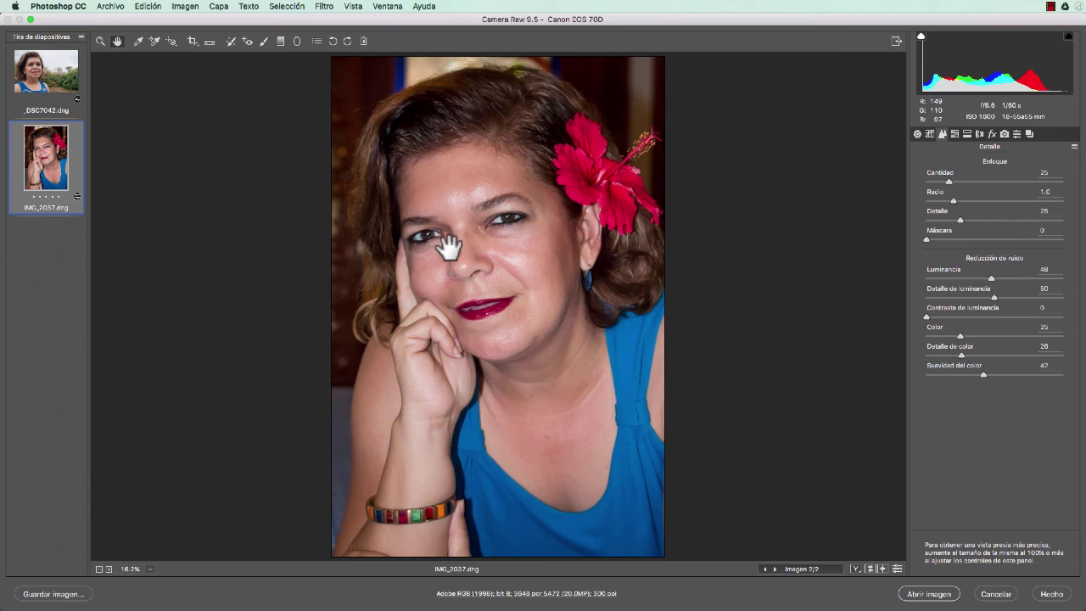
key("ctrl+z")
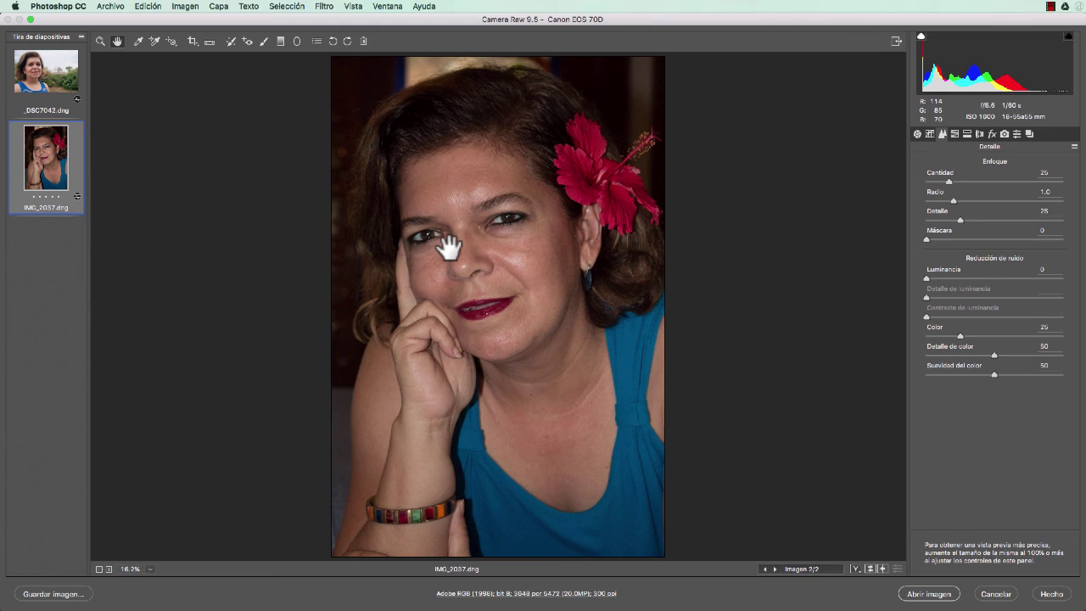
key("ctrl+z")
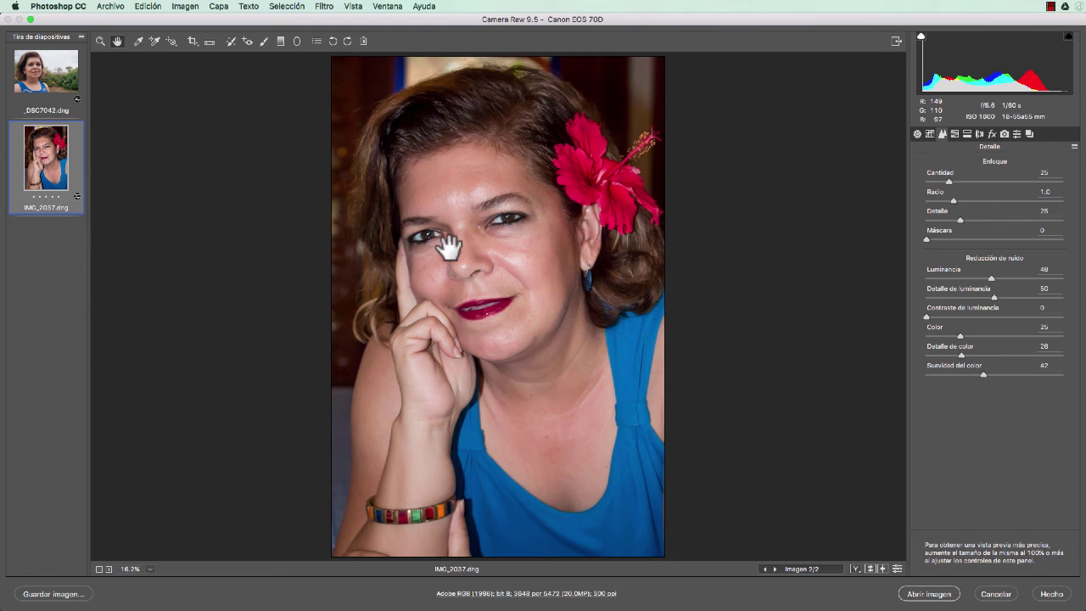